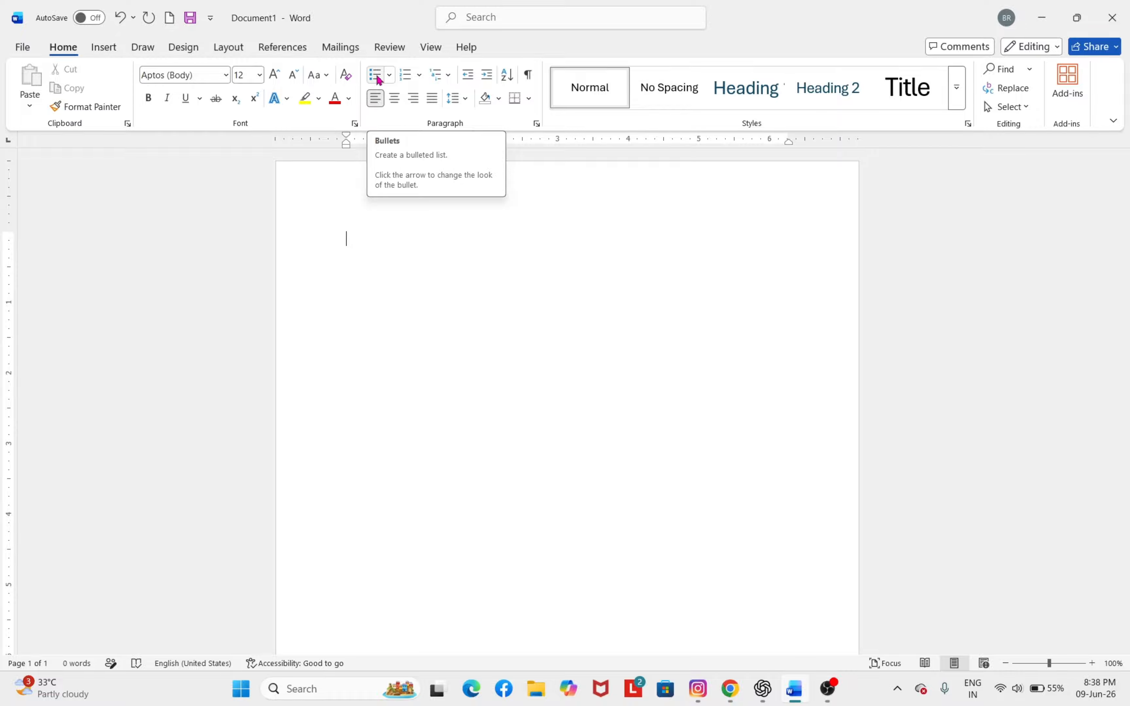
Create a bulleted list with the items Keyboard and Mouse.
{"action": "left_click", "coordinate": [376, 75]}
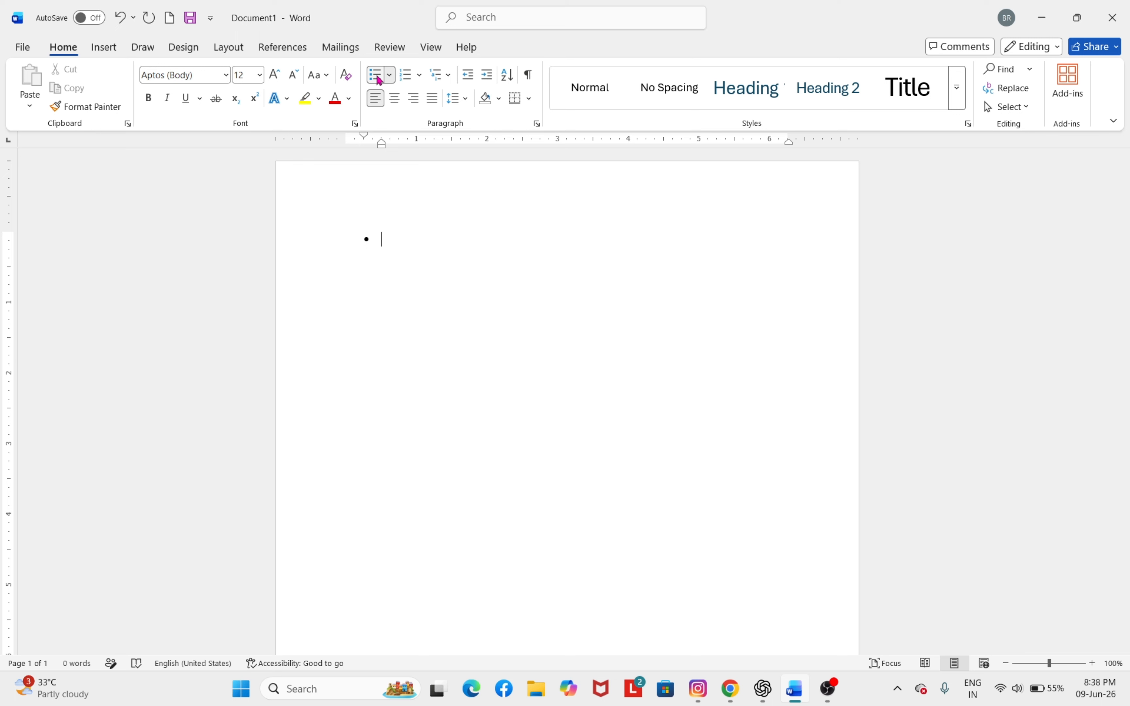
{"action": "type", "text": "Key"}
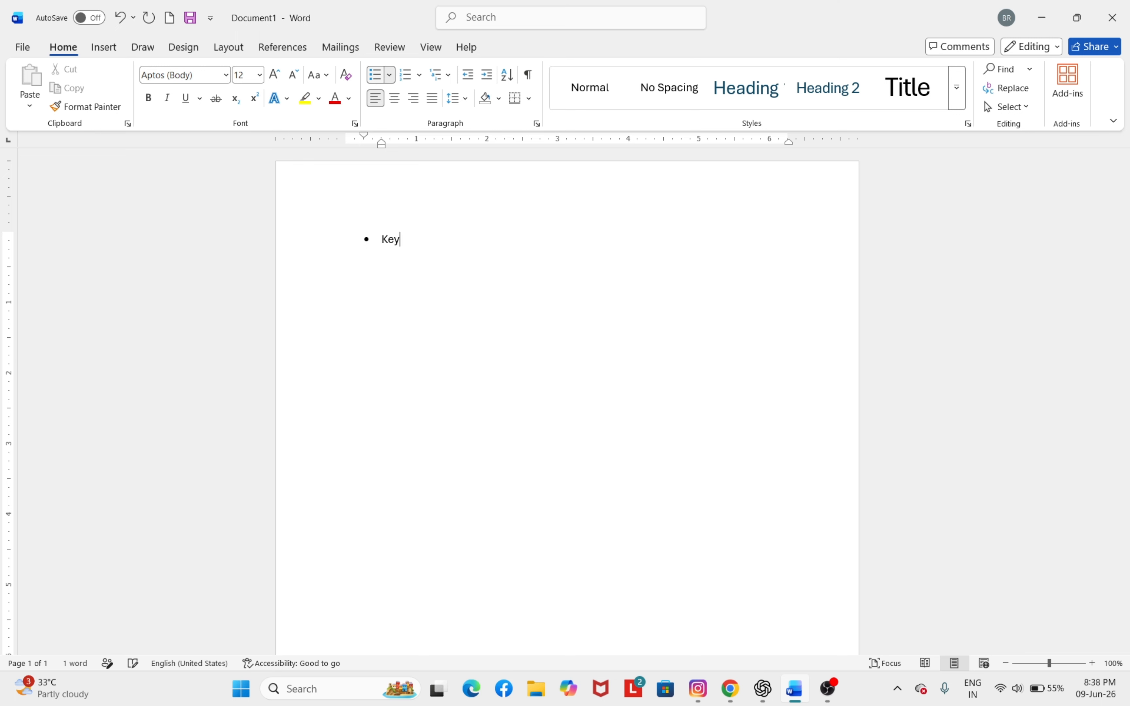
{"action": "type", "text": "board"}
{"action": "key", "text": "Return"}
{"action": "type", "text": "Mouse"}
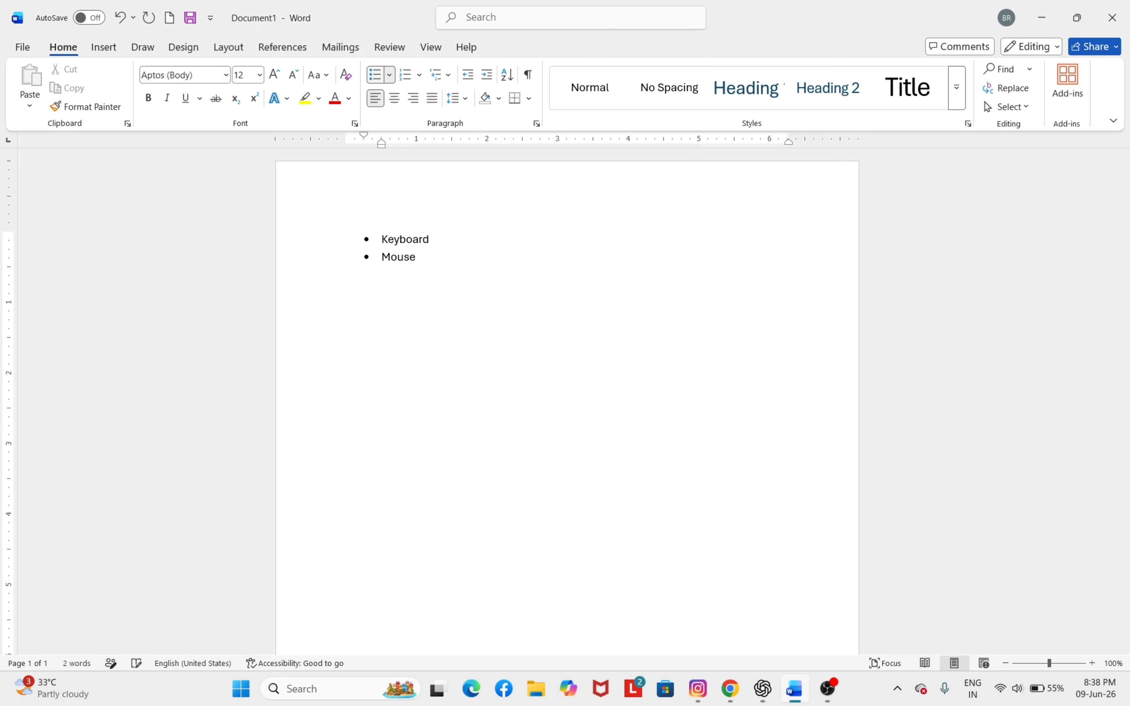
End the bulleted list after Mouse and add Hardware as a plain line below it.
{"action": "key", "text": "Return"}
{"action": "left_click", "coordinate": [376, 75]}
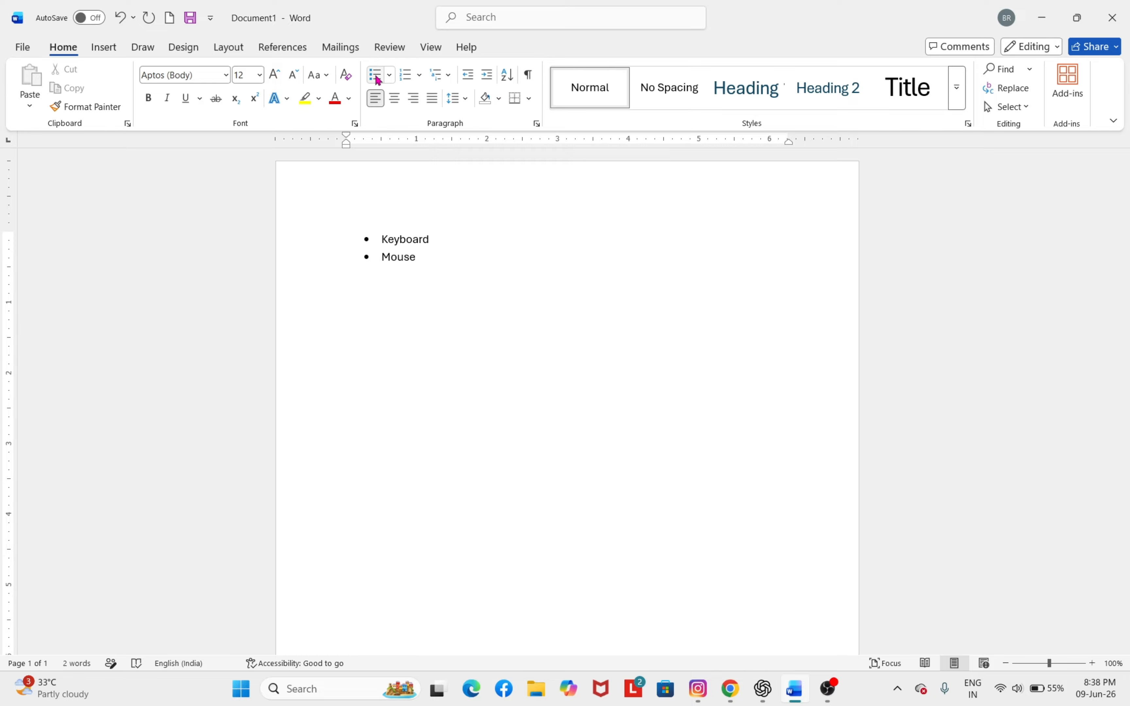
{"action": "type", "text": "Hardware"}
{"action": "key", "text": "Return"}
Apply bullets to all the lines and change the bullet symbol to the four-diamond style.
{"action": "key", "text": "ctrl+a"}
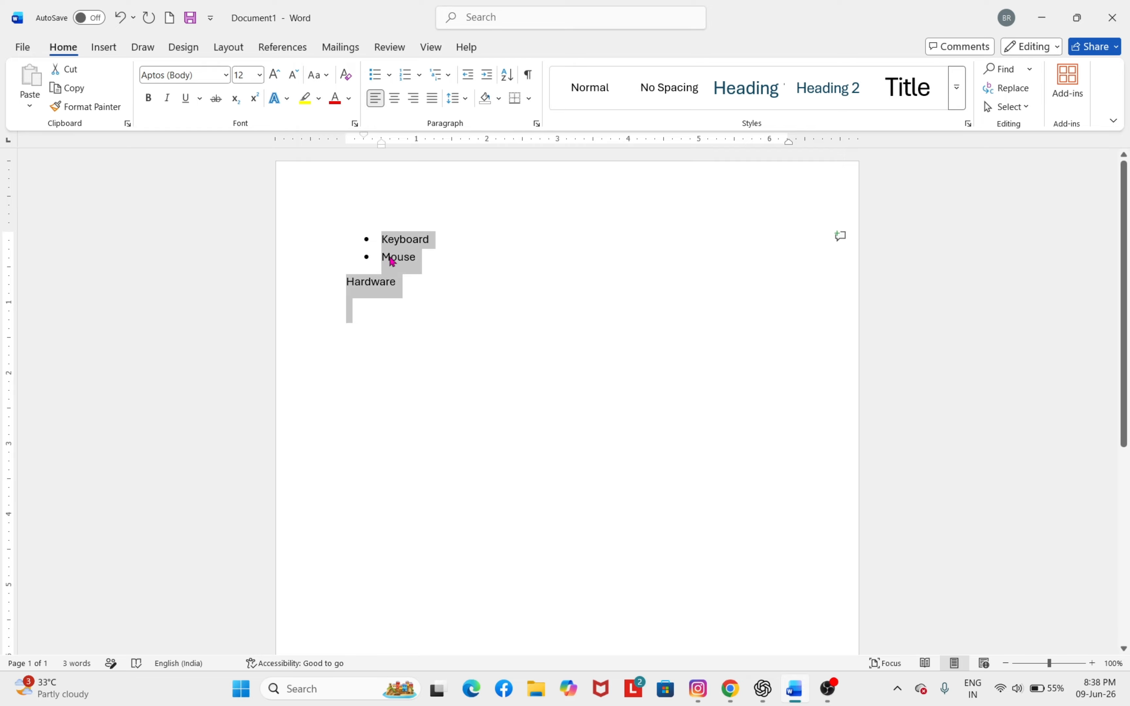
{"action": "left_click", "coordinate": [389, 75]}
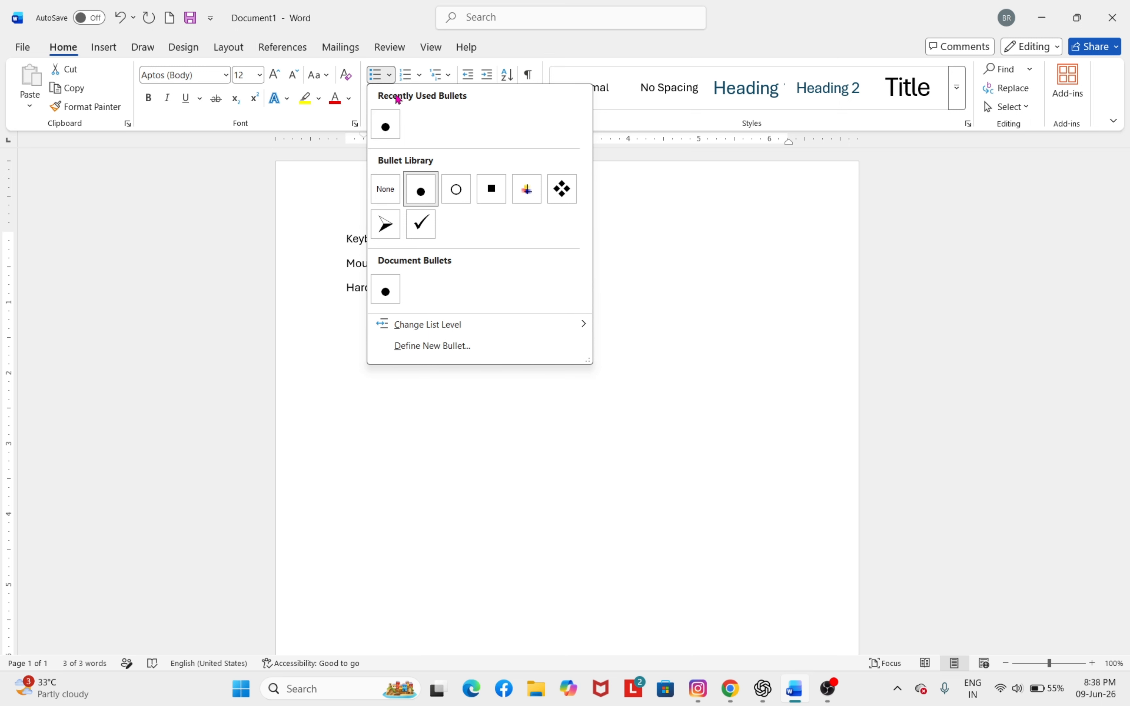
{"action": "left_click", "coordinate": [740, 312]}
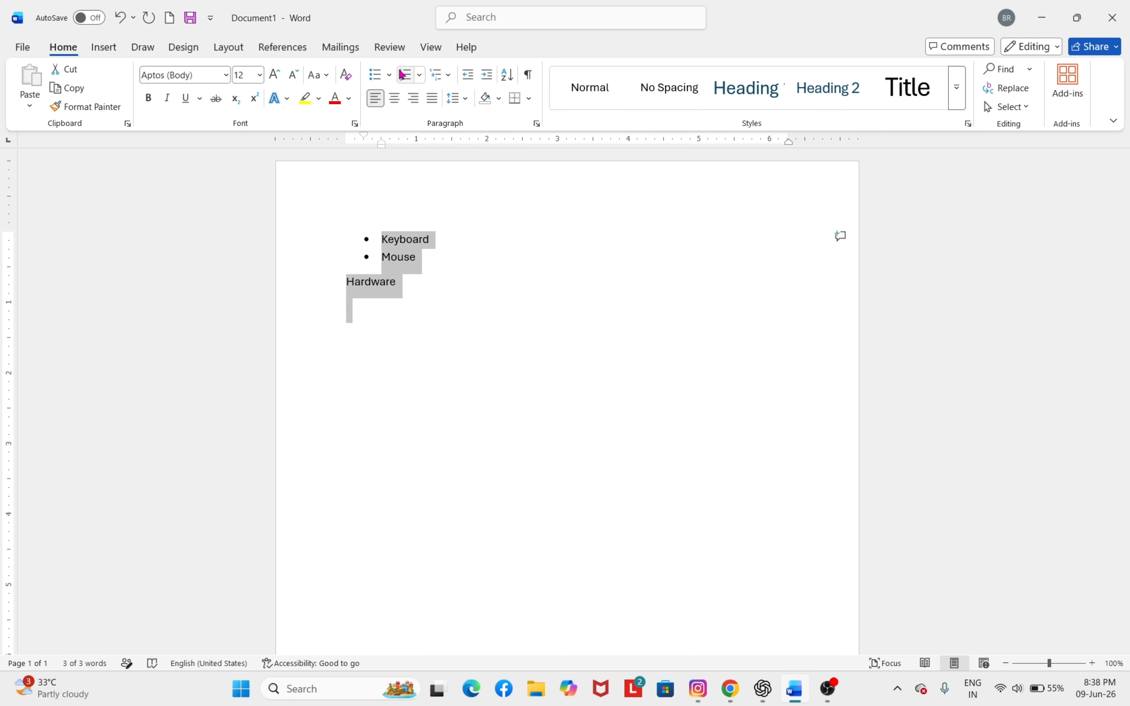
{"action": "left_click", "coordinate": [461, 380]}
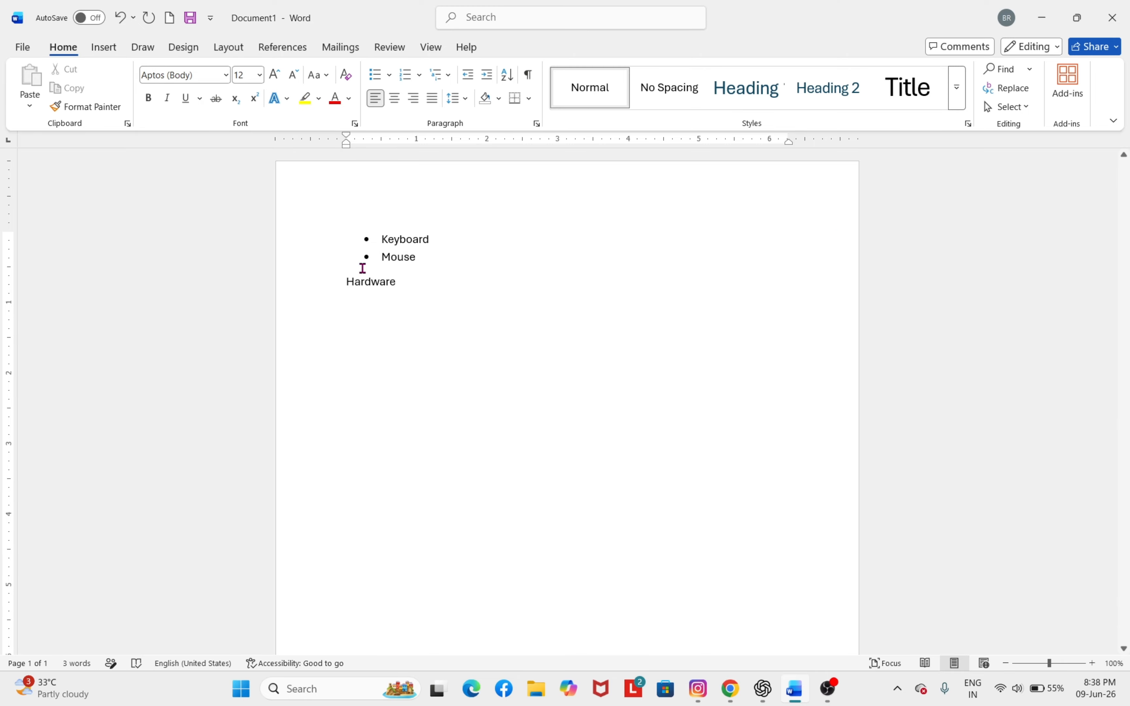
{"action": "key", "text": "ctrl+a"}
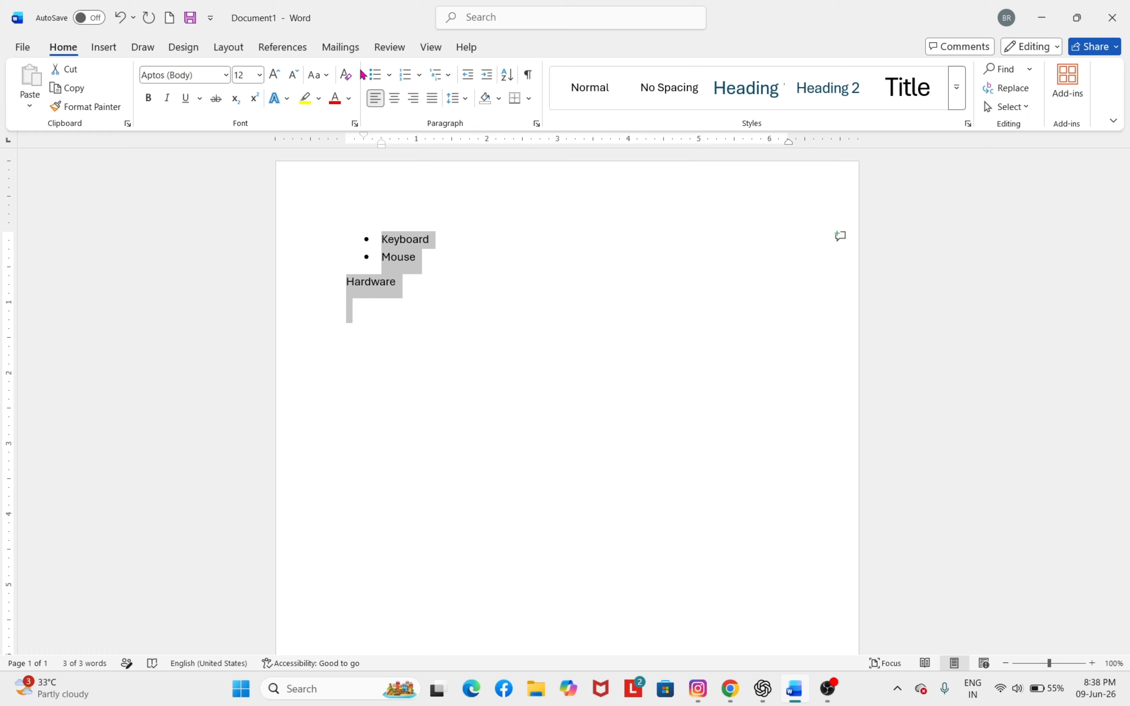
{"action": "left_click", "coordinate": [375, 75]}
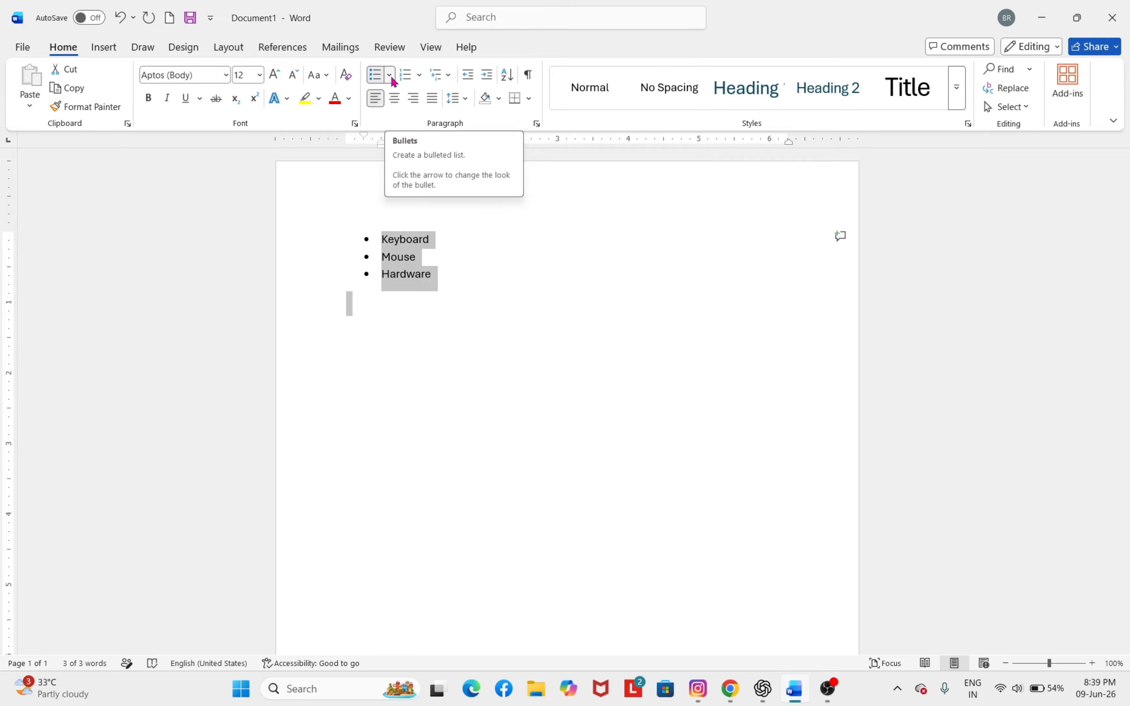
{"action": "left_click", "coordinate": [389, 76]}
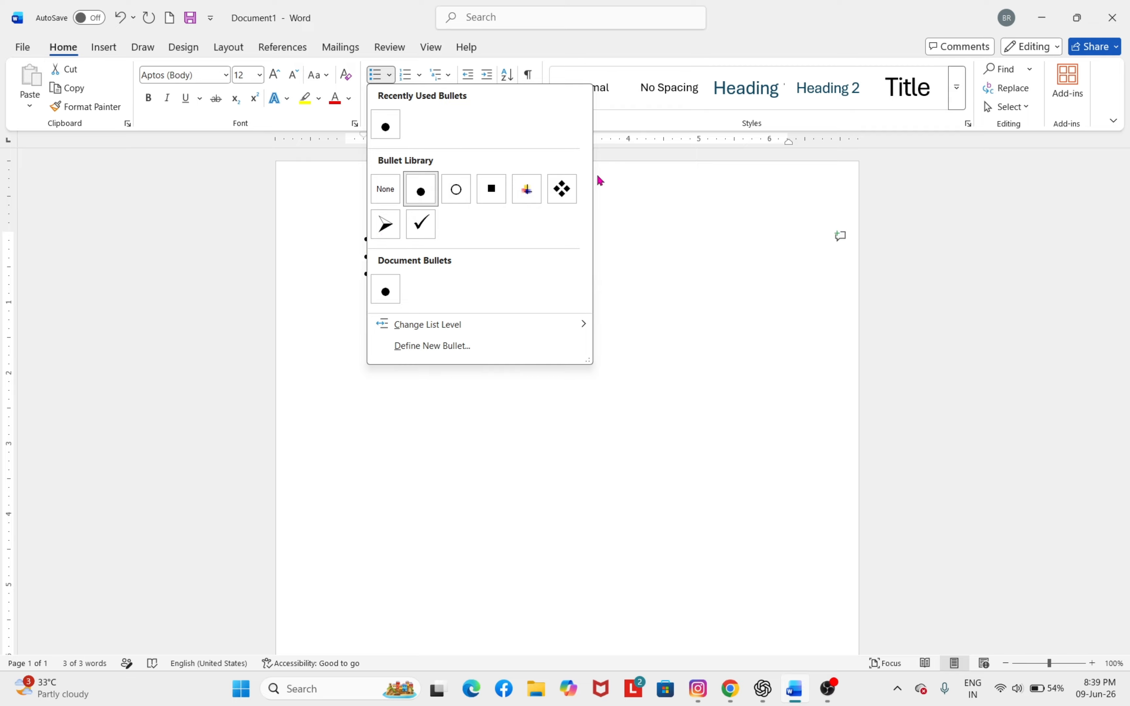
{"action": "left_click", "coordinate": [561, 189]}
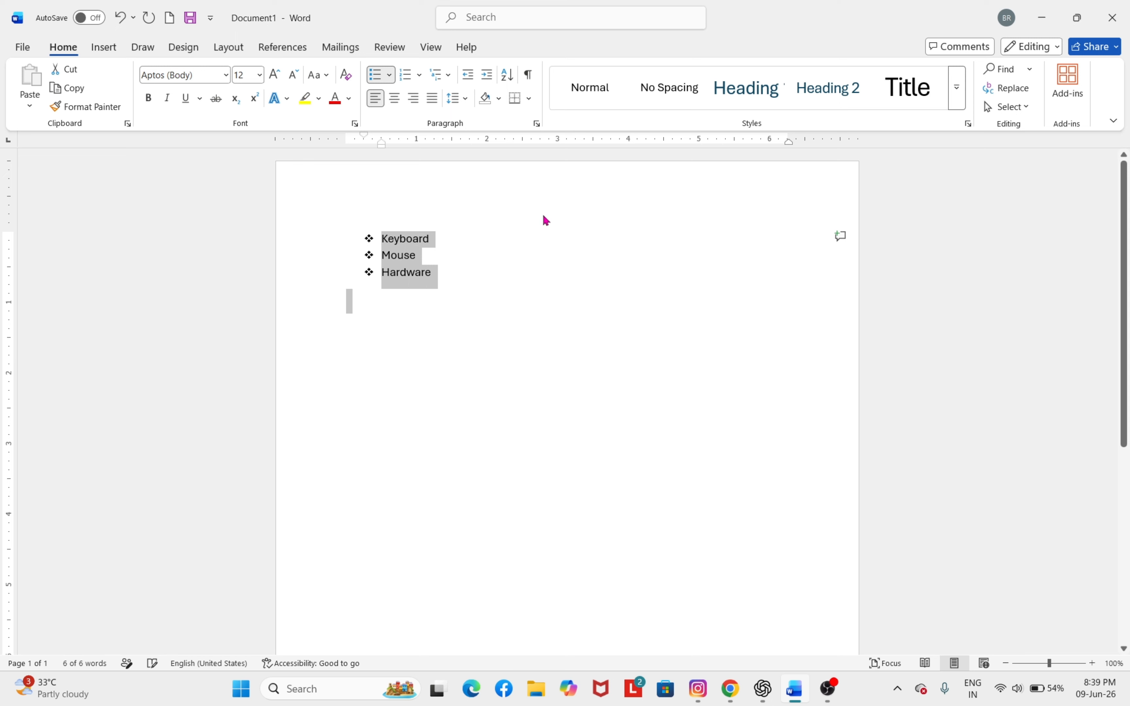
Add a line reading Monitor after Hardware and remove the bullet from that line.
{"action": "left_click", "coordinate": [517, 293]}
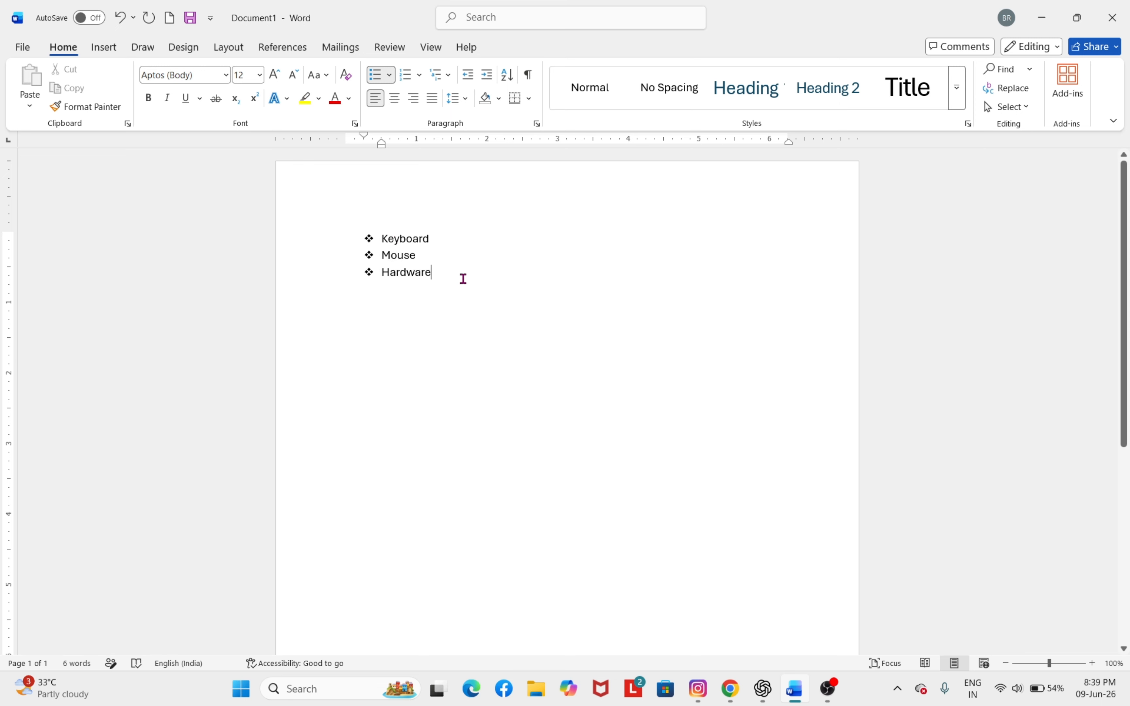
{"action": "key", "text": "Return"}
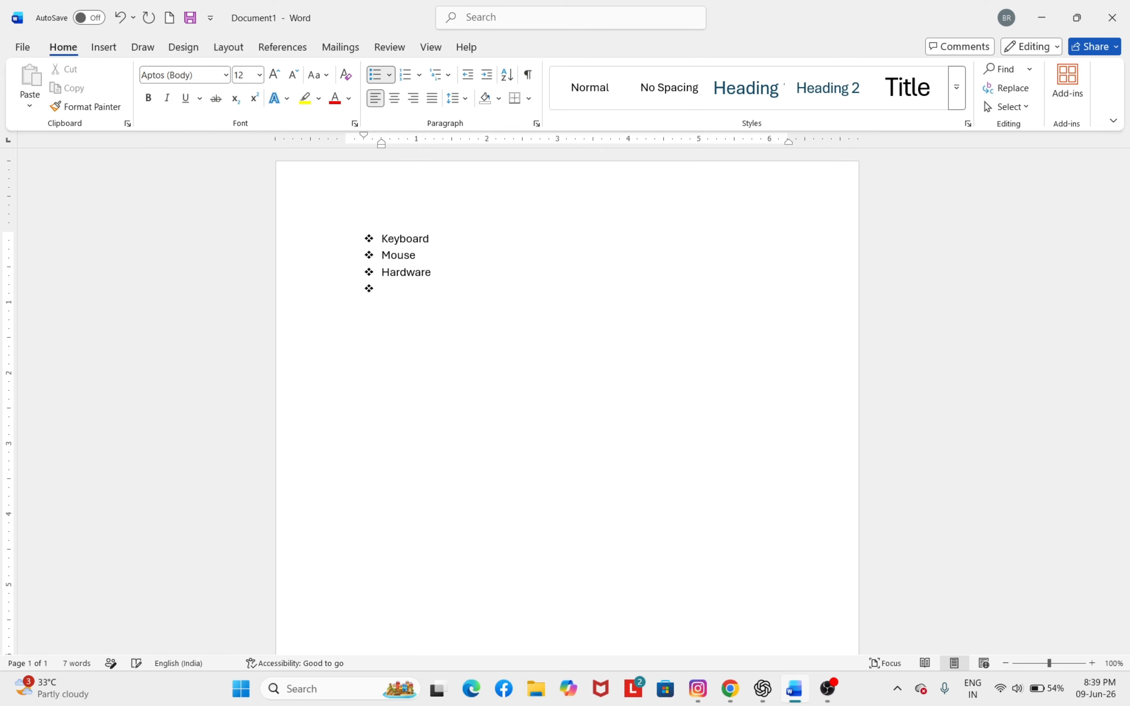
{"action": "type", "text": "Monitor"}
{"action": "left_click", "coordinate": [373, 79]}
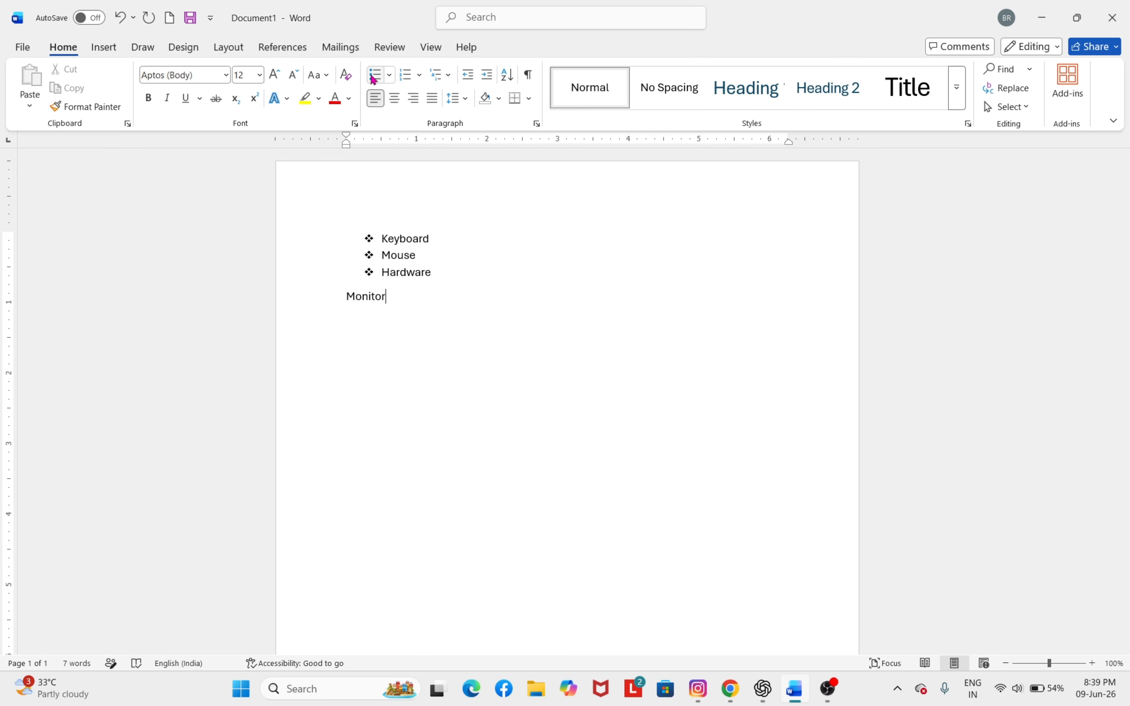
Remove the bullets from every line, leaving Keyboard, Mouse, Hardware and Monitor as plain text.
{"action": "key", "text": "ctrl+a"}
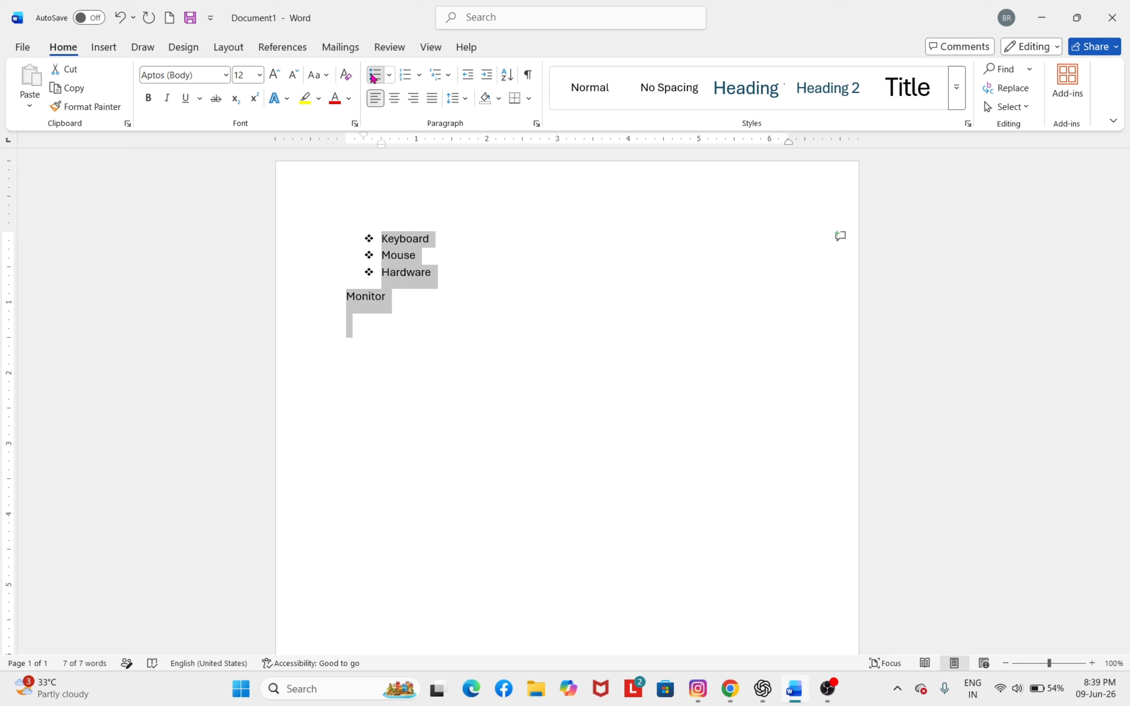
{"action": "left_click", "coordinate": [374, 77]}
{"action": "left_click", "coordinate": [374, 77]}
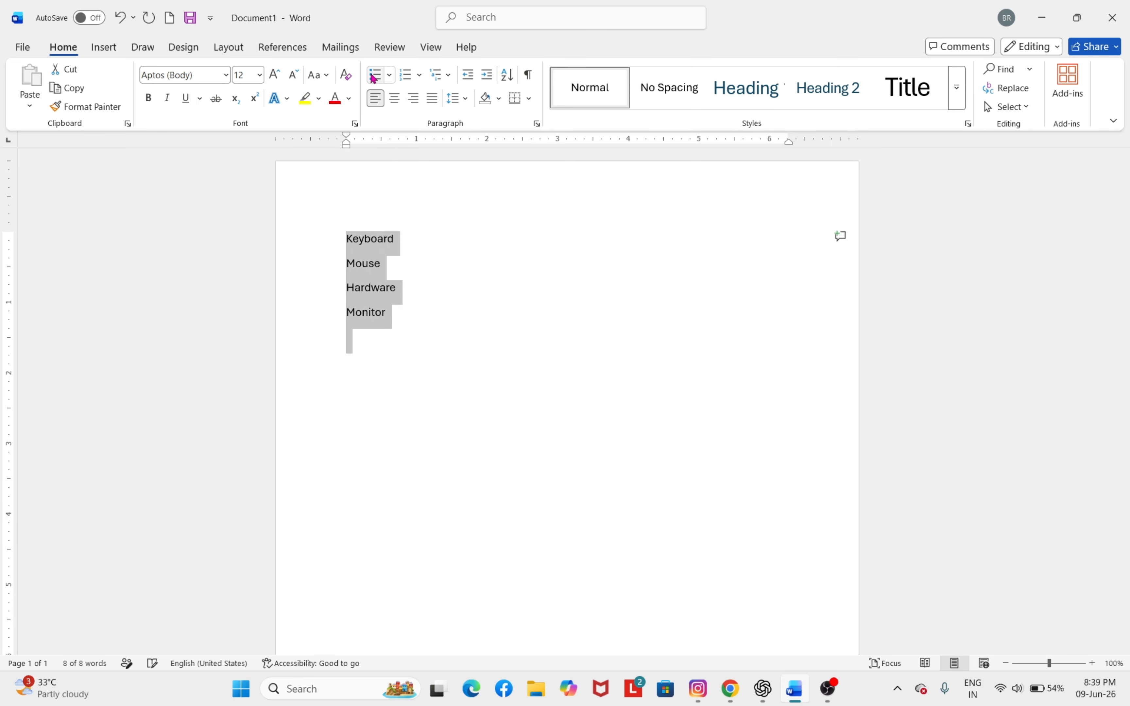
{"action": "left_click", "coordinate": [507, 294]}
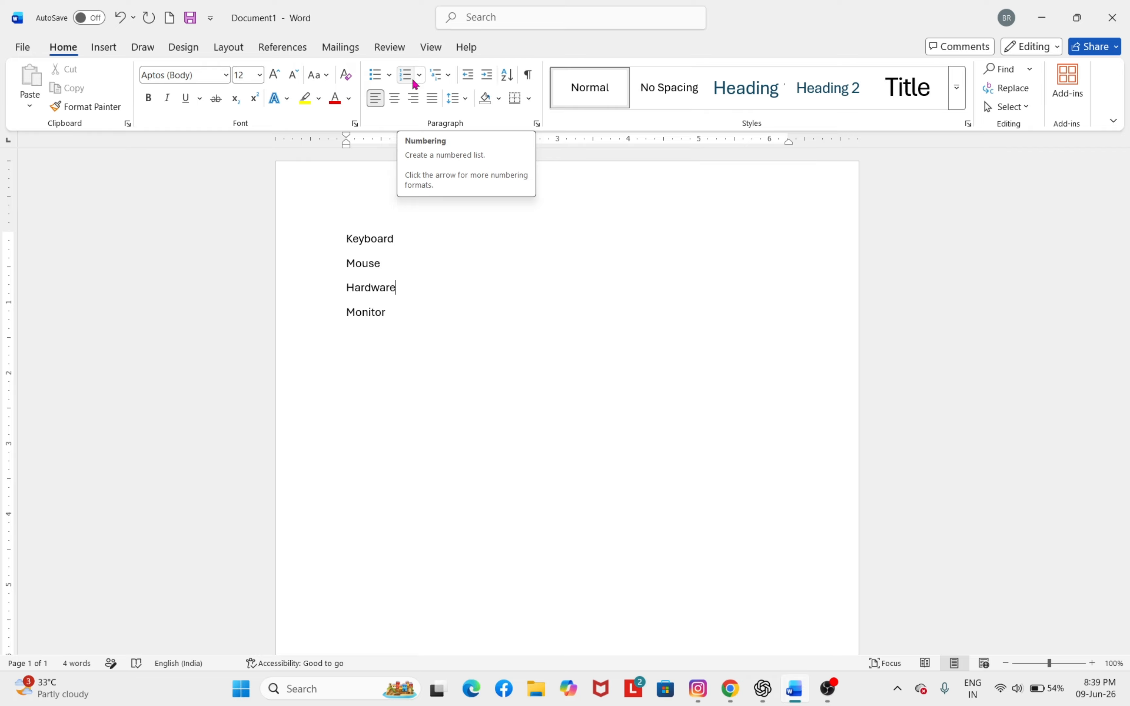
Convert all four lines into a numbered list in the 1. 2. 3. format.
{"action": "key", "text": "ctrl+a"}
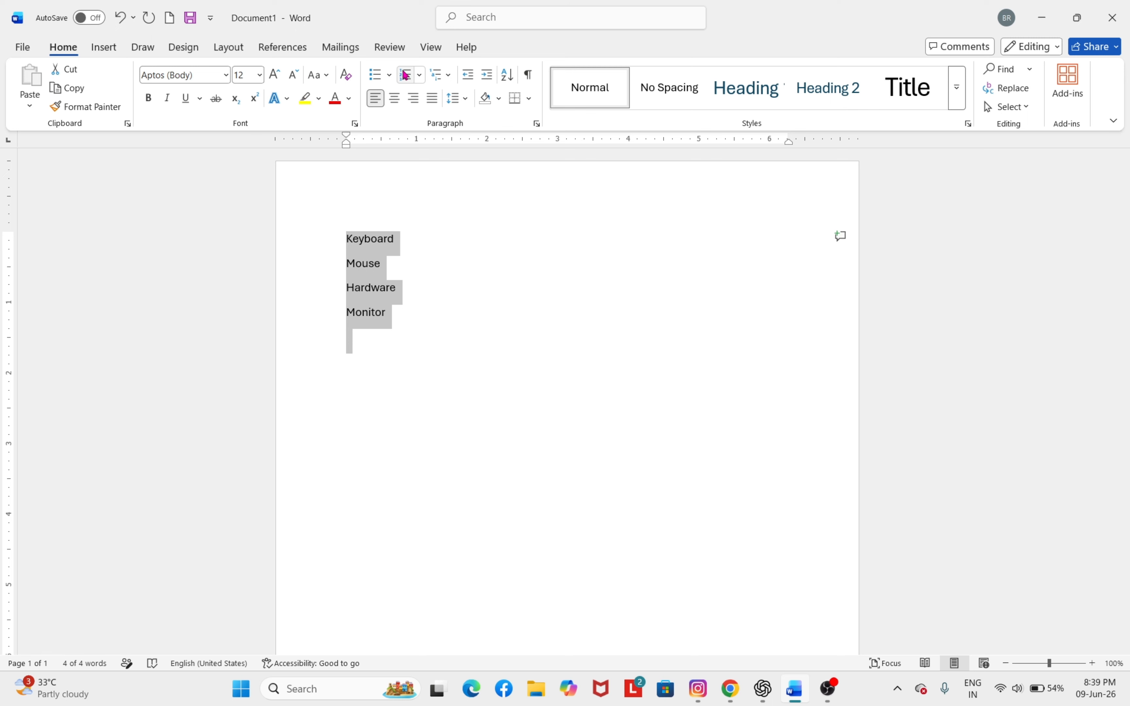
{"action": "left_click", "coordinate": [404, 74]}
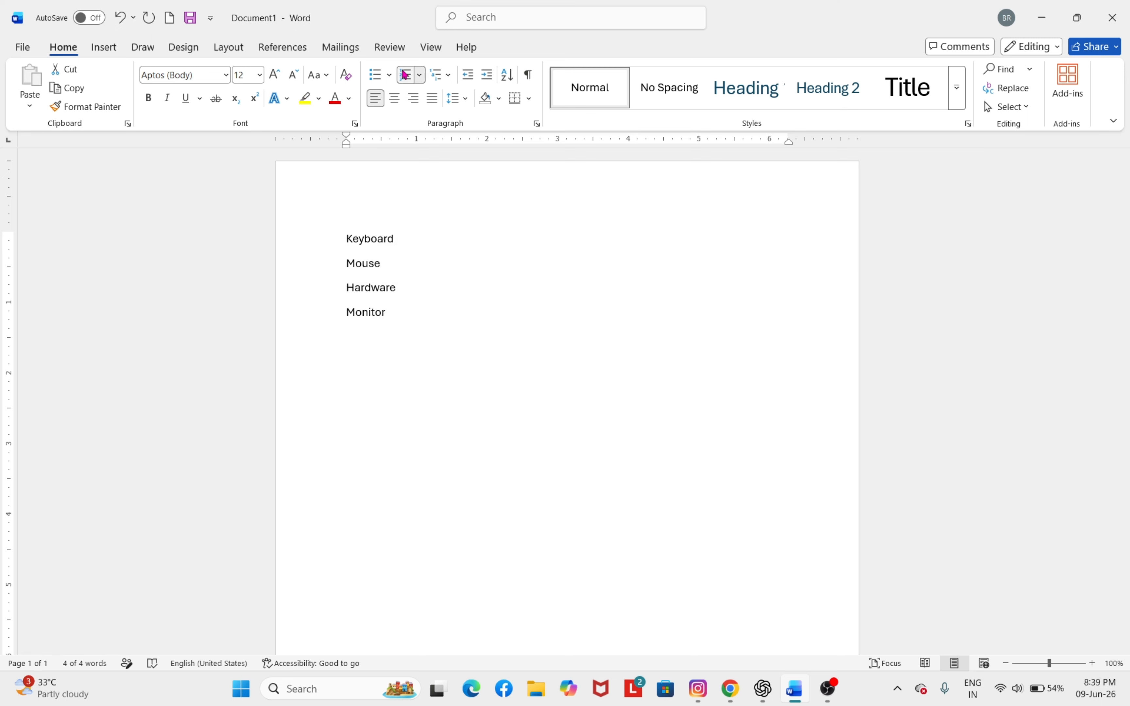
{"action": "left_click", "coordinate": [378, 306]}
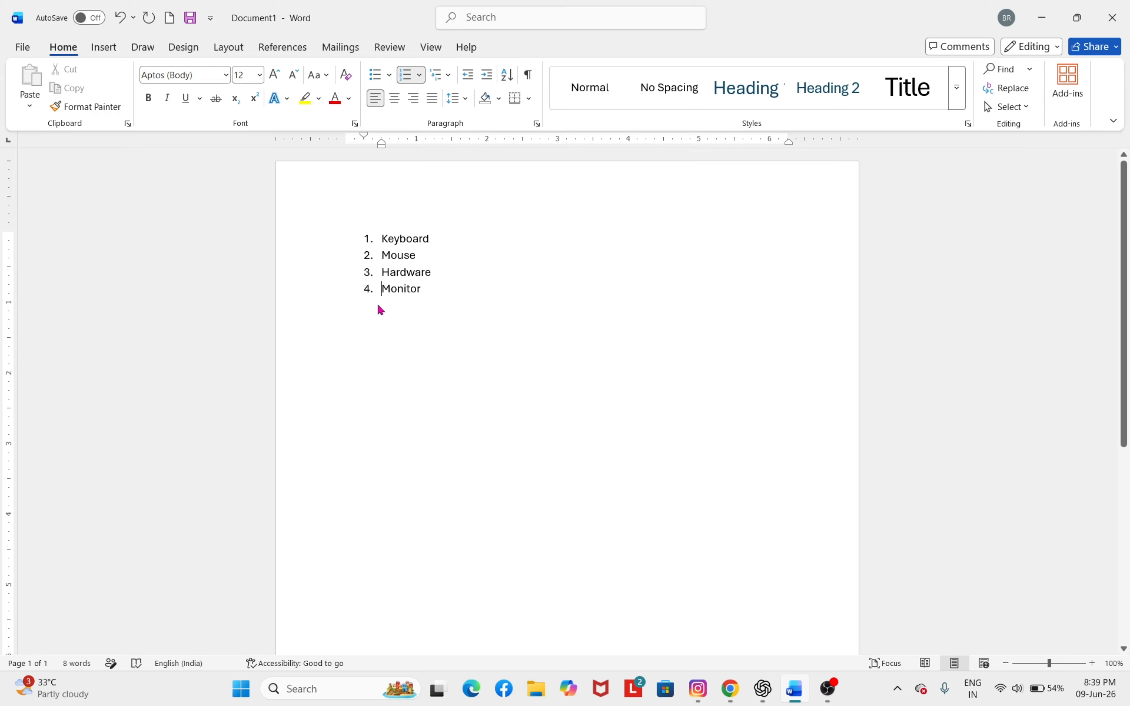
{"action": "left_click", "coordinate": [430, 298]}
{"action": "key", "text": "Return"}
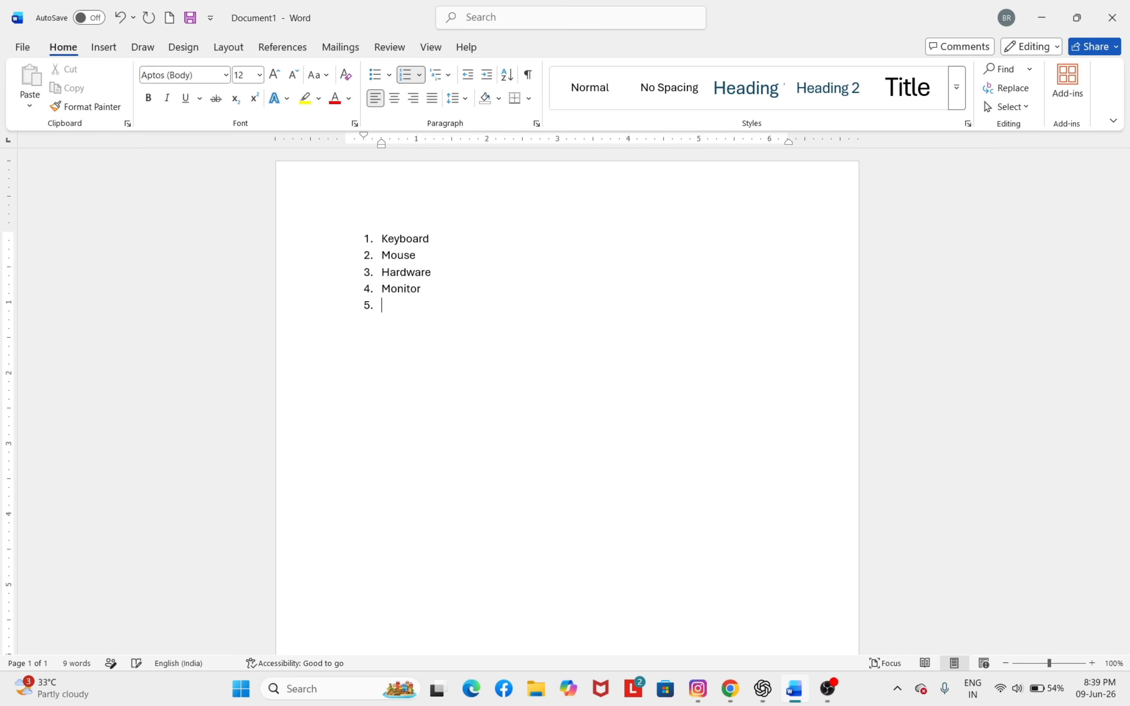
{"action": "key", "text": "BackSpace"}
{"action": "key", "text": "BackSpace"}
{"action": "key", "text": "BackSpace"}
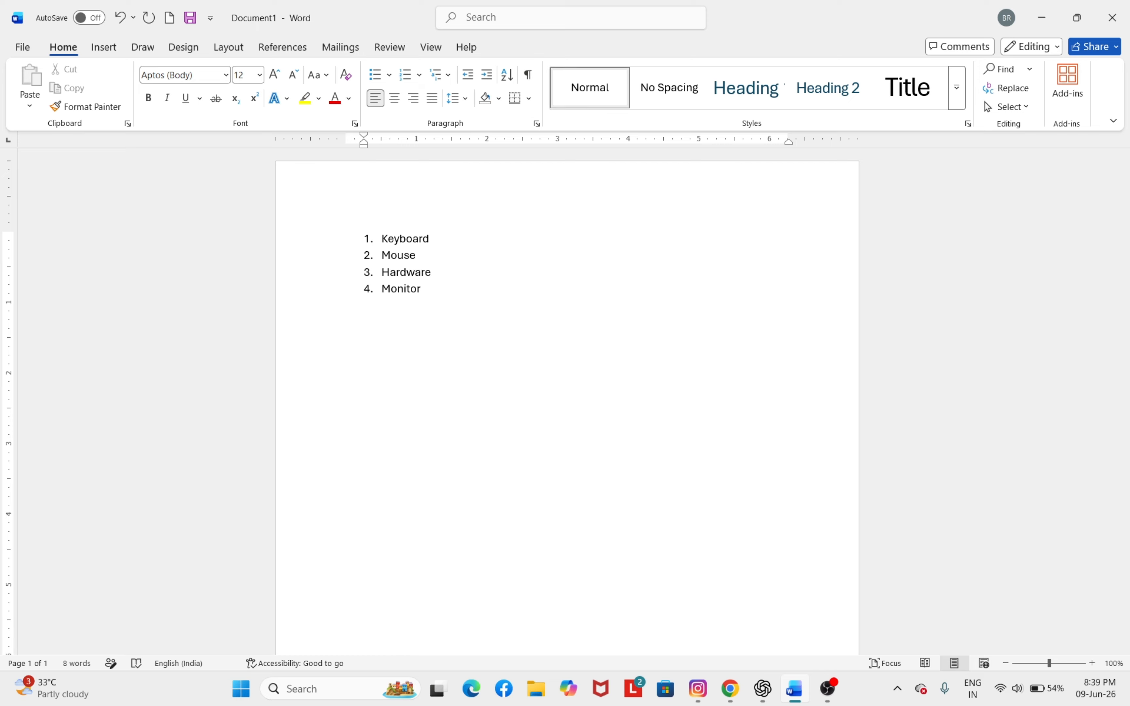
{"action": "key", "text": "BackSpace"}
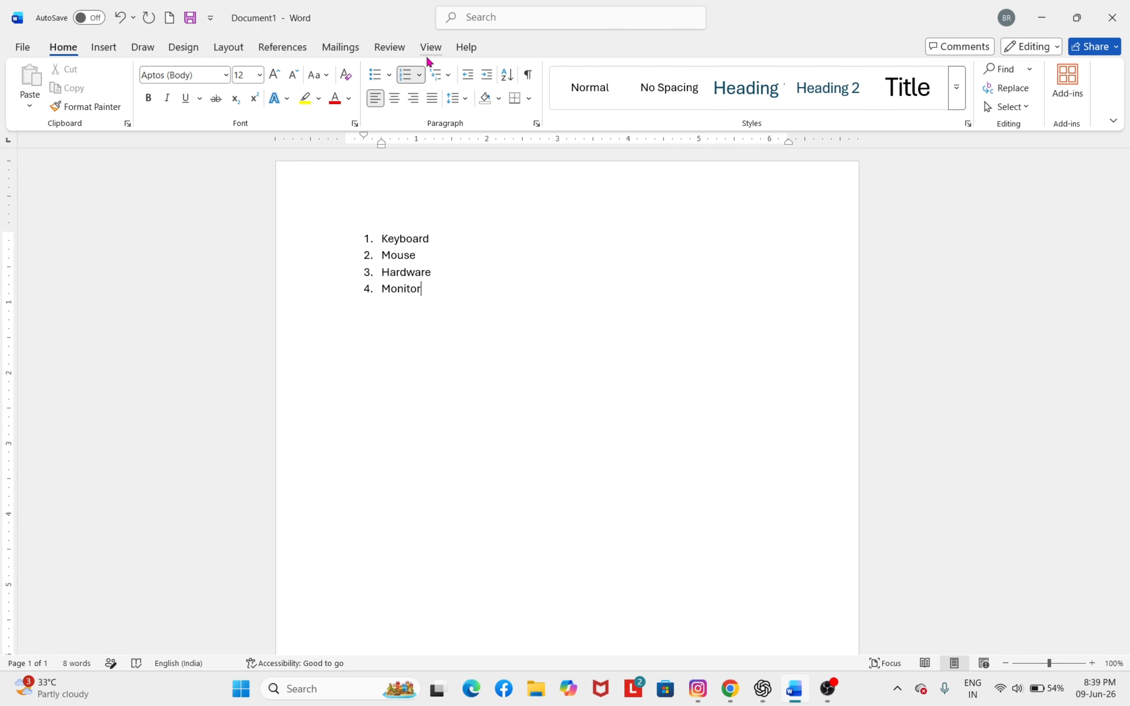
Choose the recently used 1. 2. 3. number format for the Monitor item.
{"action": "left_click", "coordinate": [422, 76]}
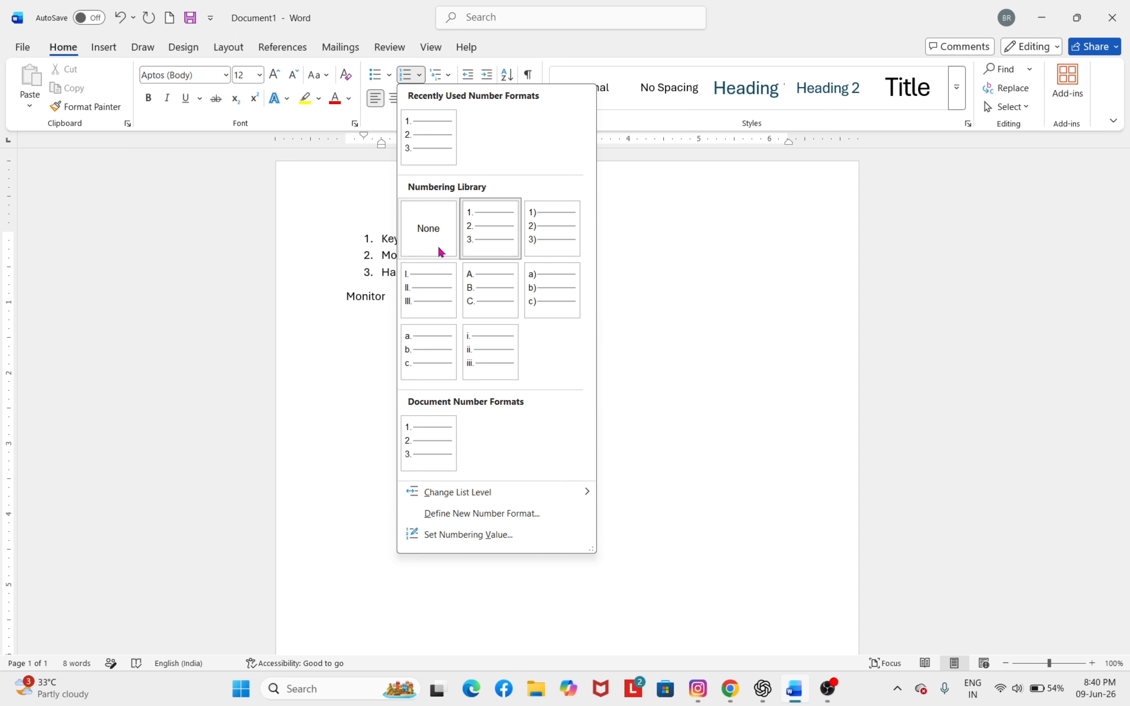
{"action": "left_click", "coordinate": [429, 117]}
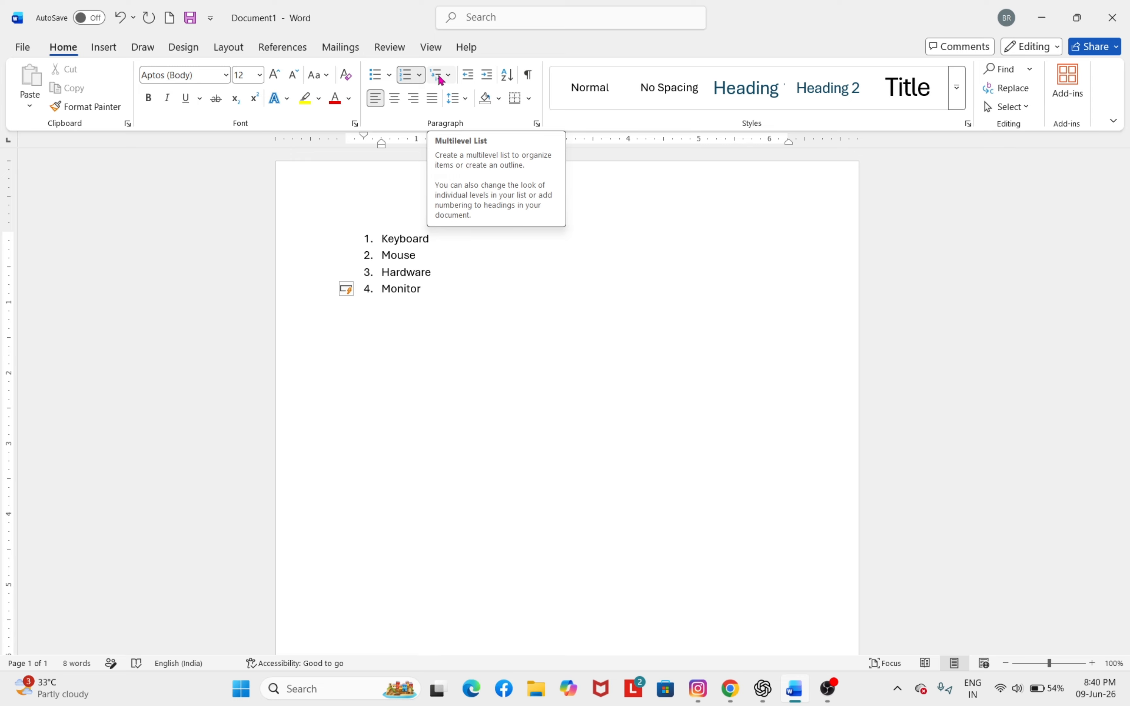
Replace the whole numbered list with the line Computer Hardware, followed by a new empty line.
{"action": "key", "text": "ctrl+a"}
{"action": "key", "text": "Delete"}
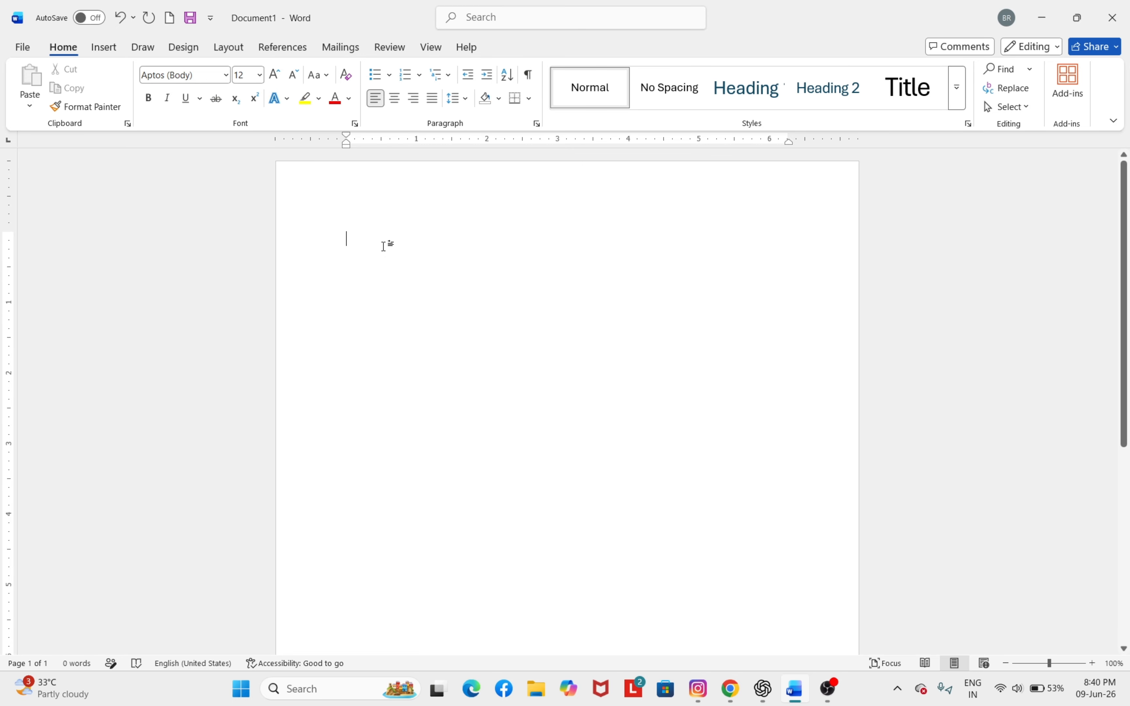
{"action": "type", "text": "Compu"}
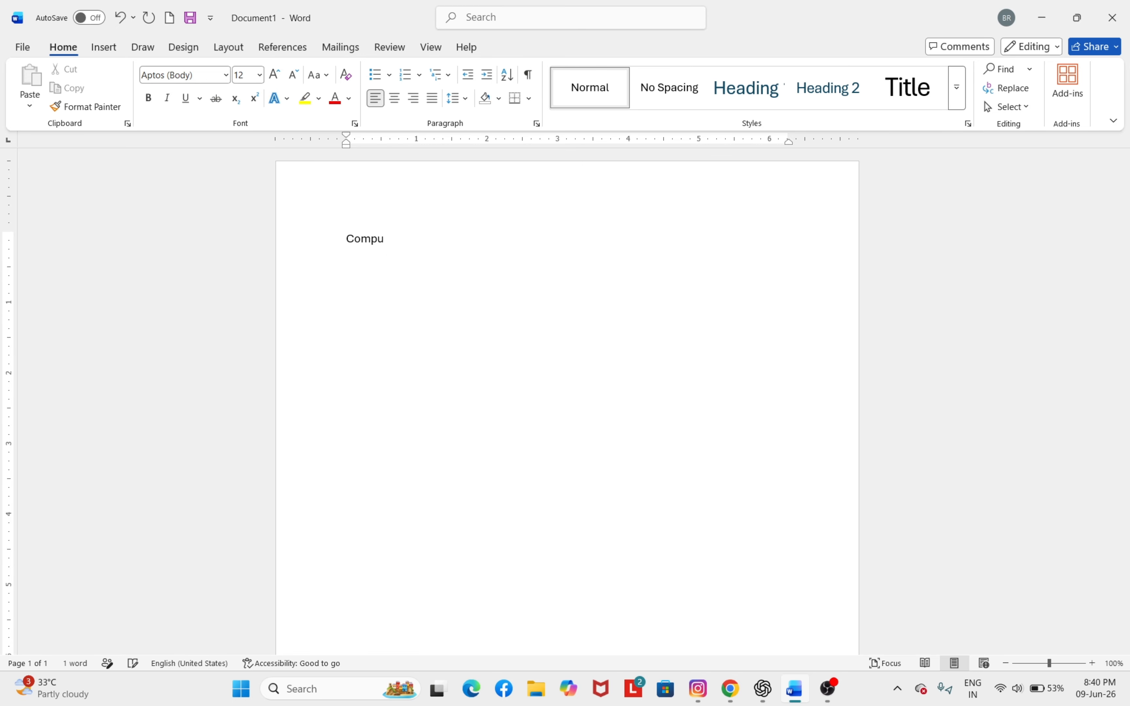
{"action": "type", "text": "ter Hardware"}
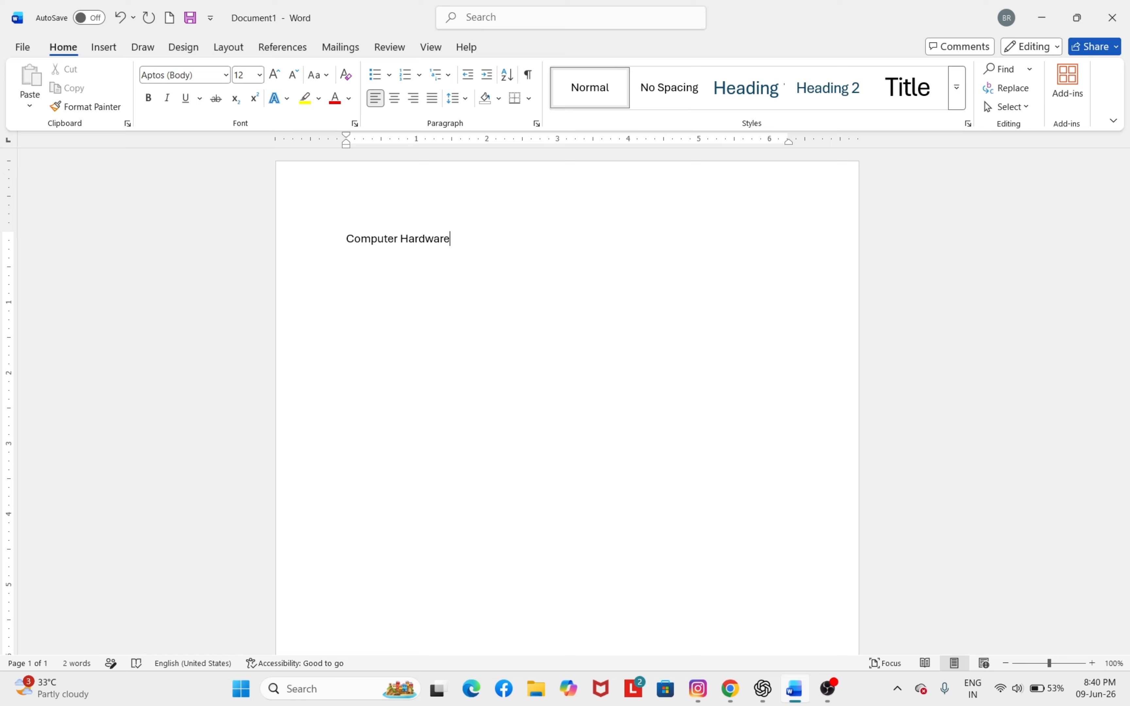
{"action": "key", "text": "Return"}
Apply the 1. / a. / i. multilevel list format to the empty line below Computer Hardware.
{"action": "left_click", "coordinate": [436, 76]}
{"action": "mouse_move", "coordinate": [462, 168]}
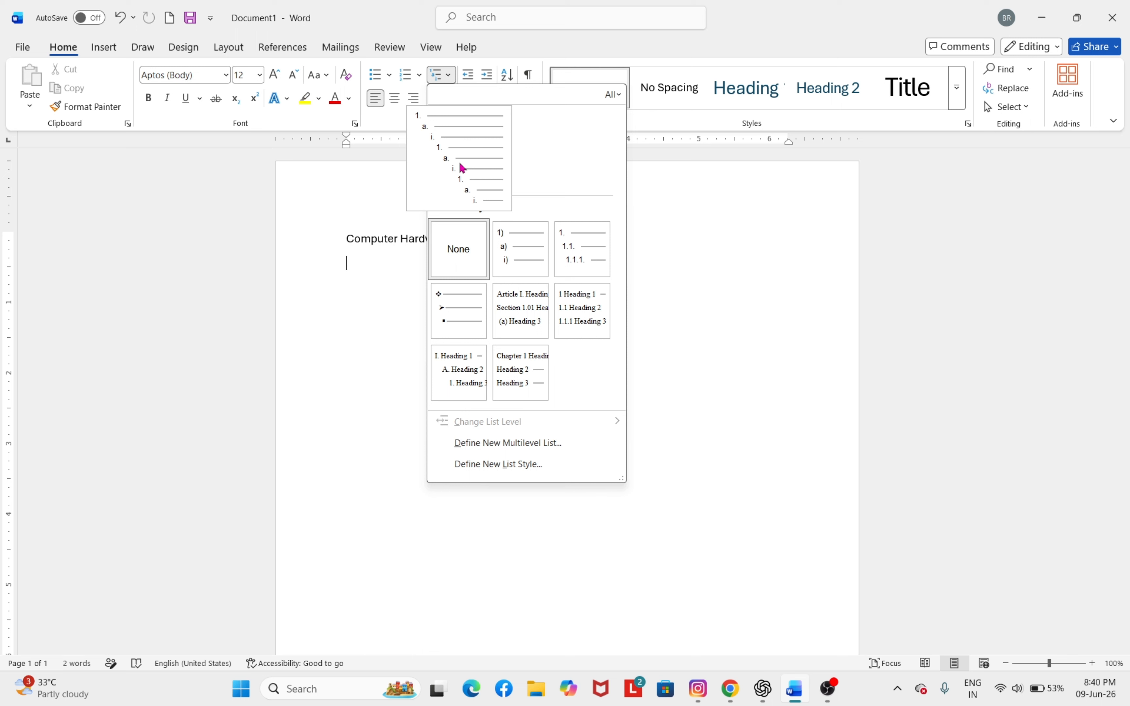
{"action": "left_click", "coordinate": [462, 168]}
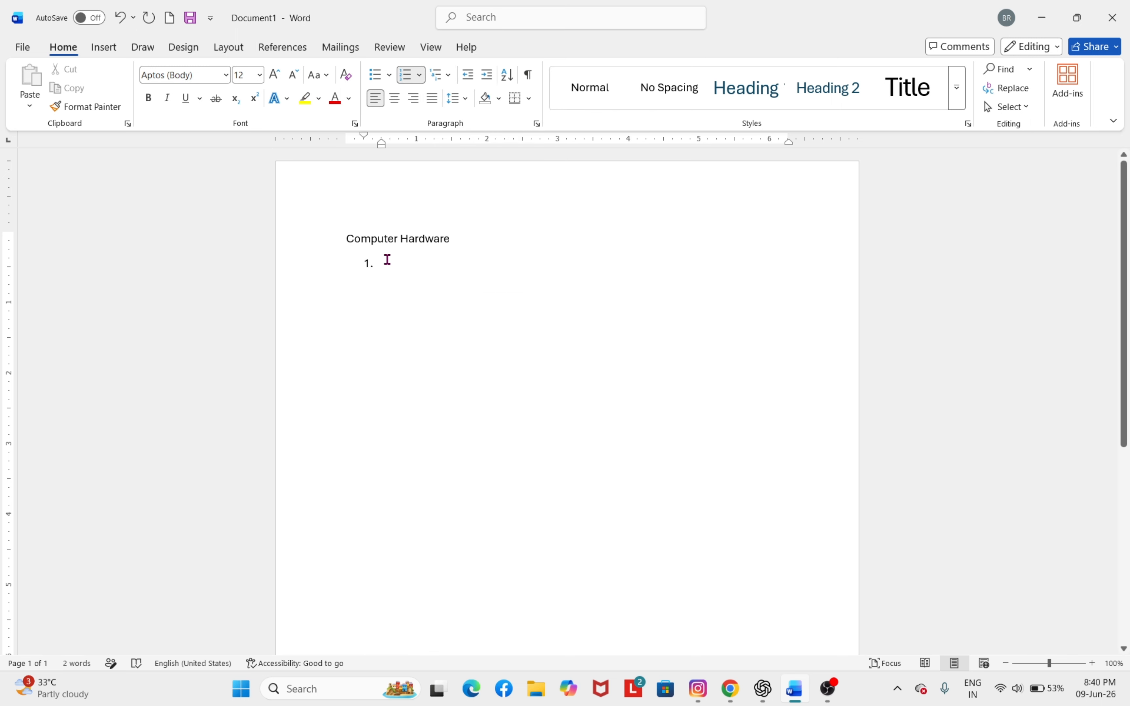
Apply the 1. / a. / i. multilevel list format to the Computer Hardware line and return to the empty item below it.
{"action": "triple_click", "coordinate": [352, 238]}
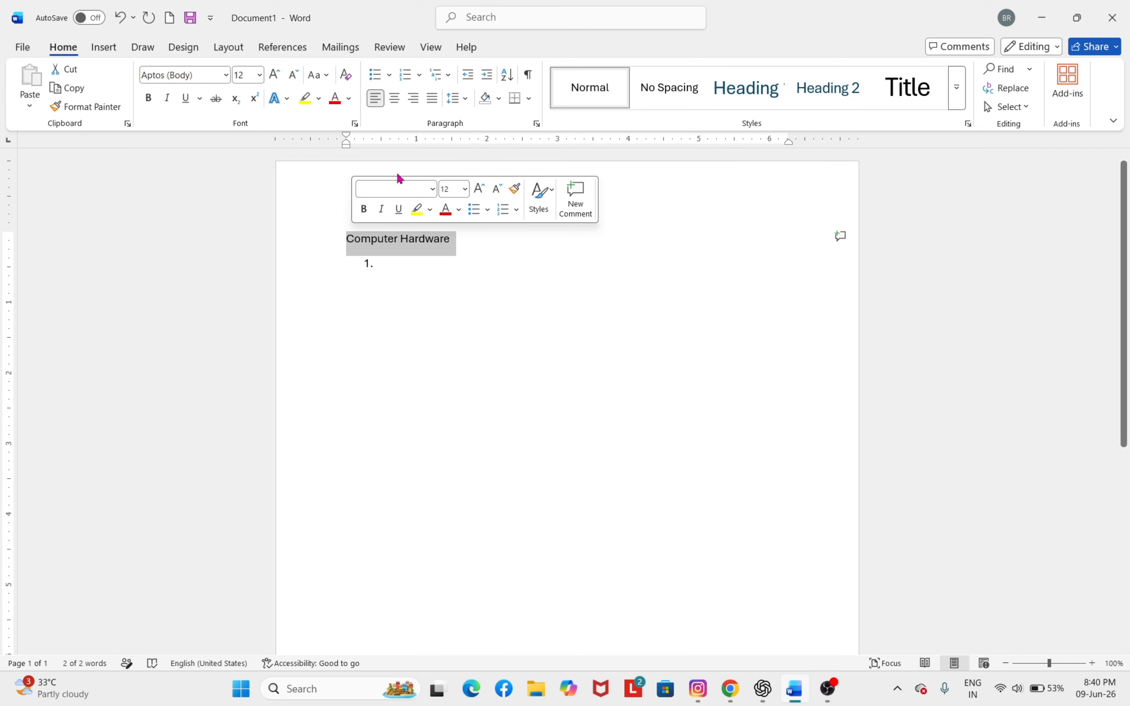
{"action": "left_click", "coordinate": [440, 76]}
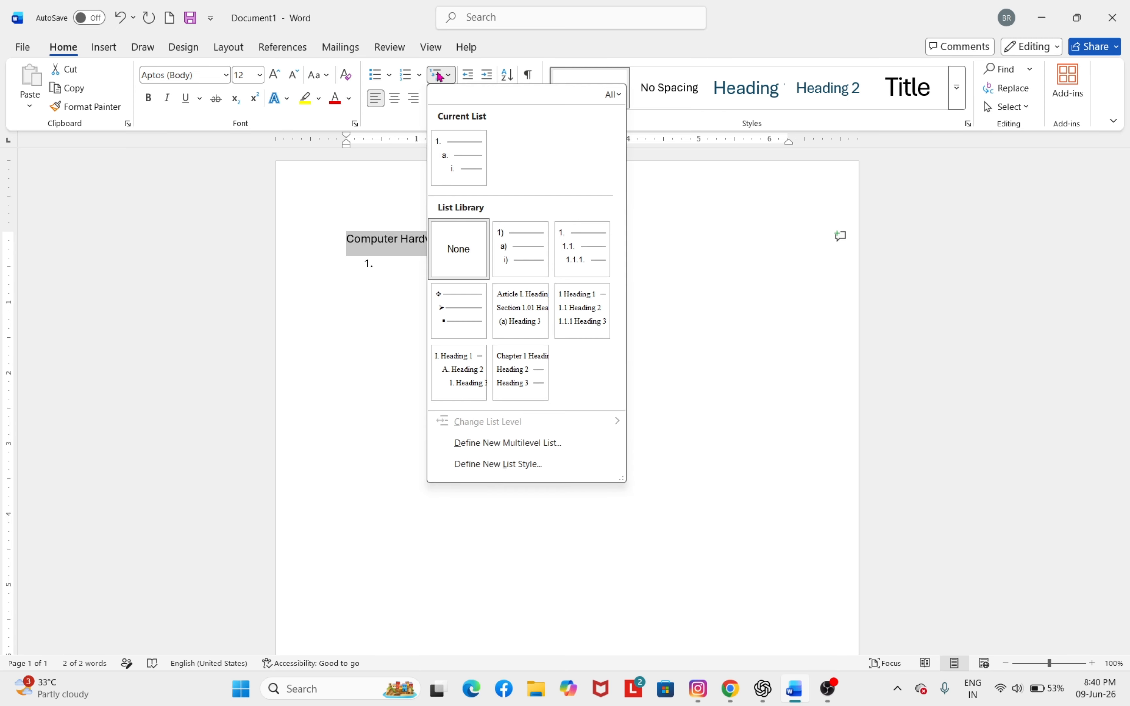
{"action": "left_click", "coordinate": [440, 75]}
{"action": "left_click", "coordinate": [440, 76]}
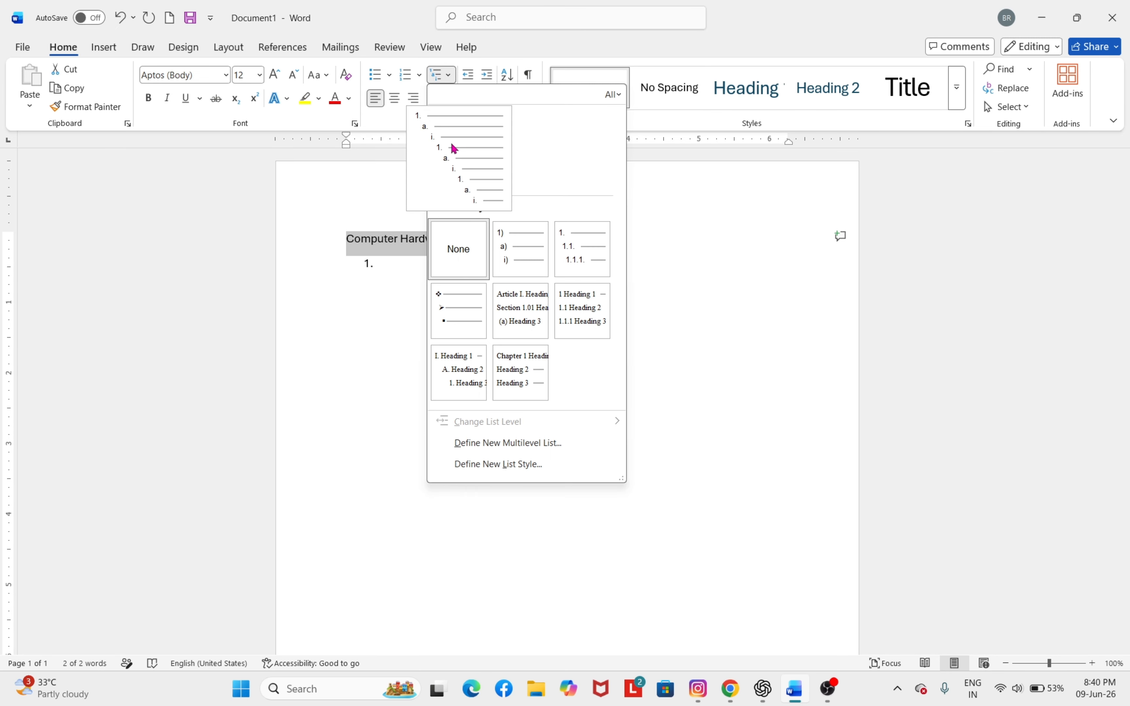
{"action": "left_click", "coordinate": [452, 148]}
{"action": "left_click", "coordinate": [390, 255]}
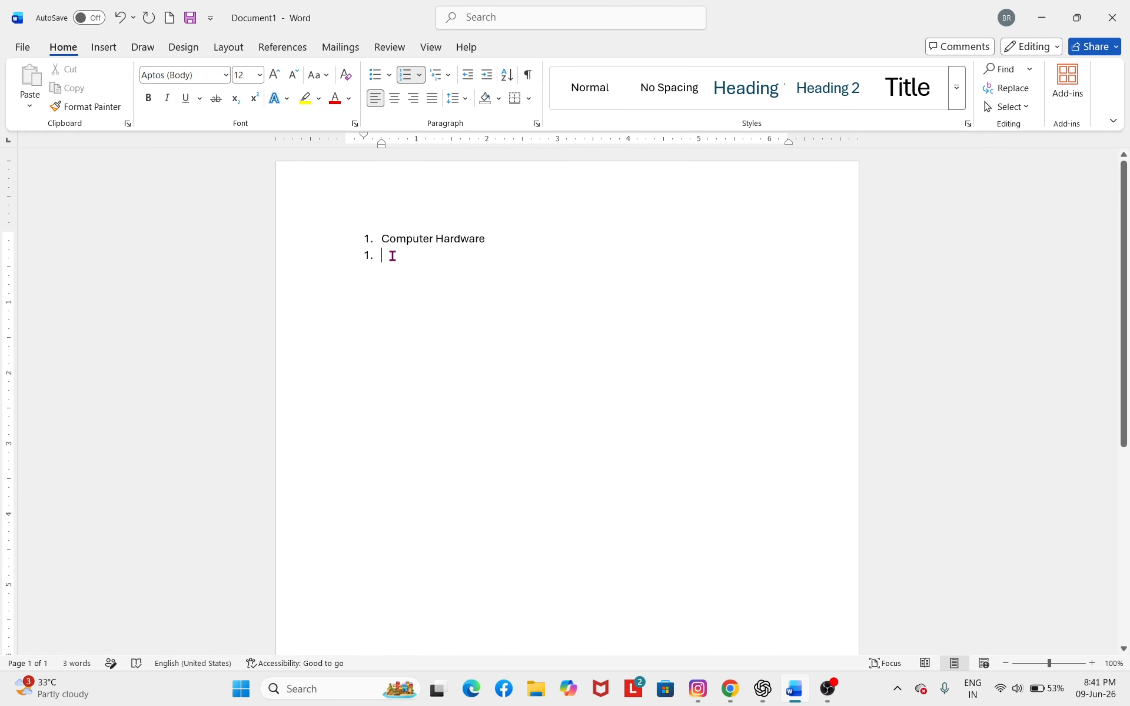
Remove the empty item below Computer Hardware and add a new empty second-level item in its place.
{"action": "key", "text": "BackSpace"}
{"action": "left_click", "coordinate": [486, 239]}
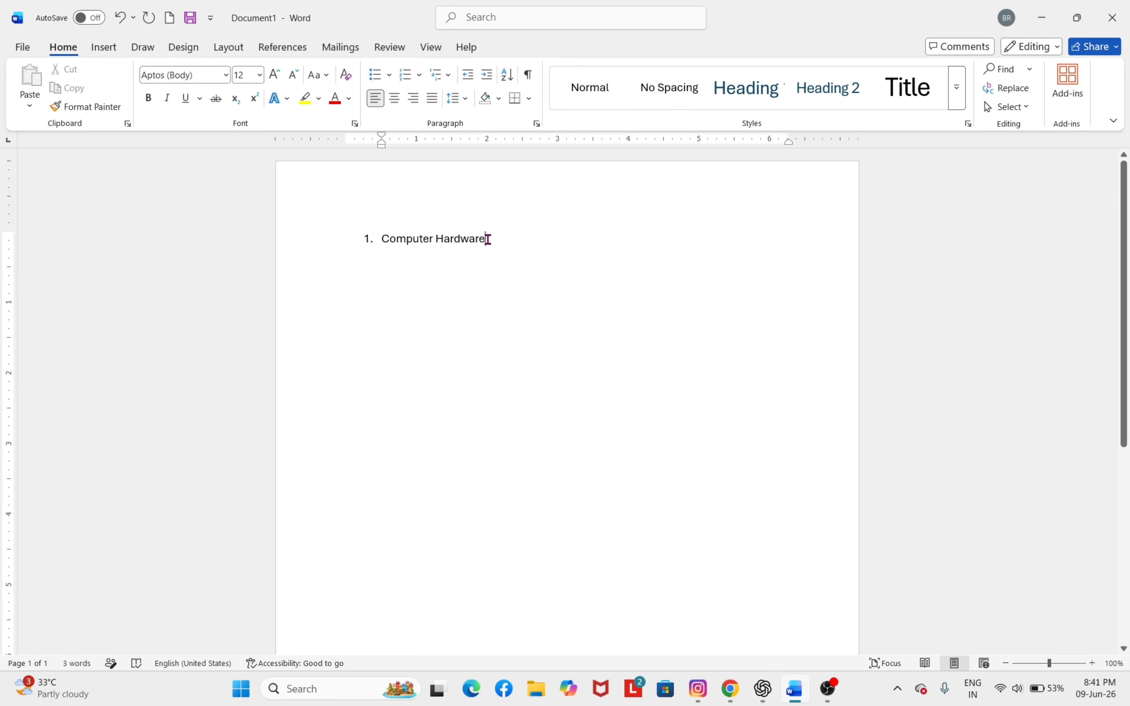
{"action": "key", "text": "Return"}
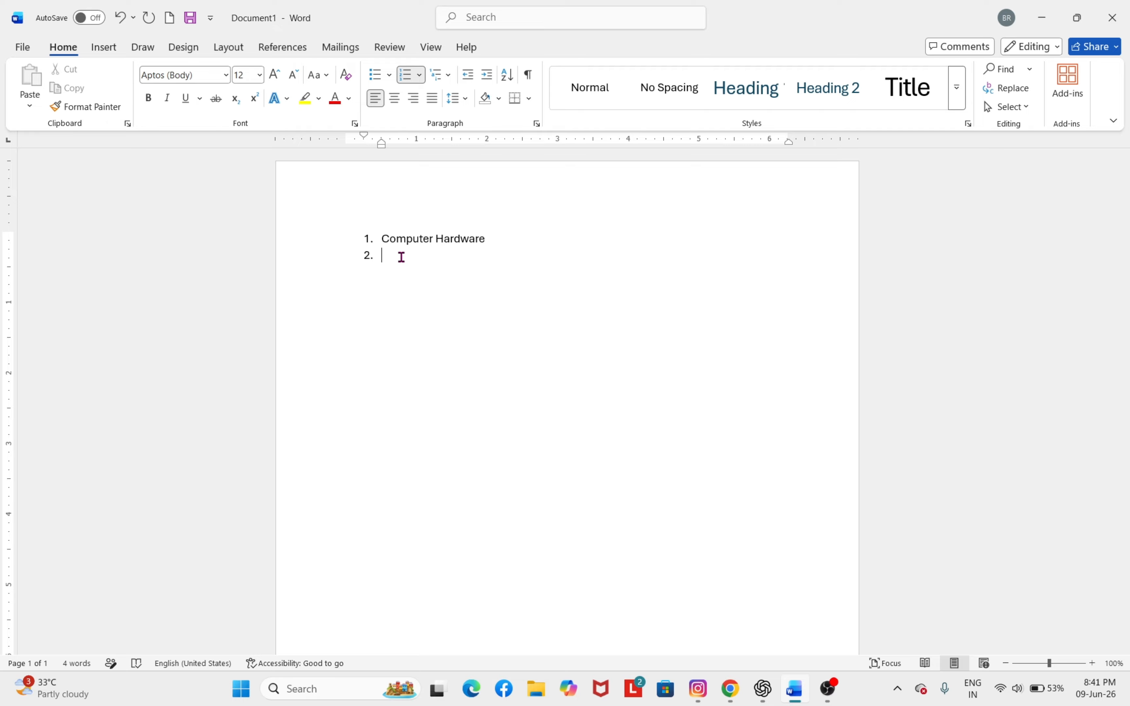
{"action": "key", "text": "Tab"}
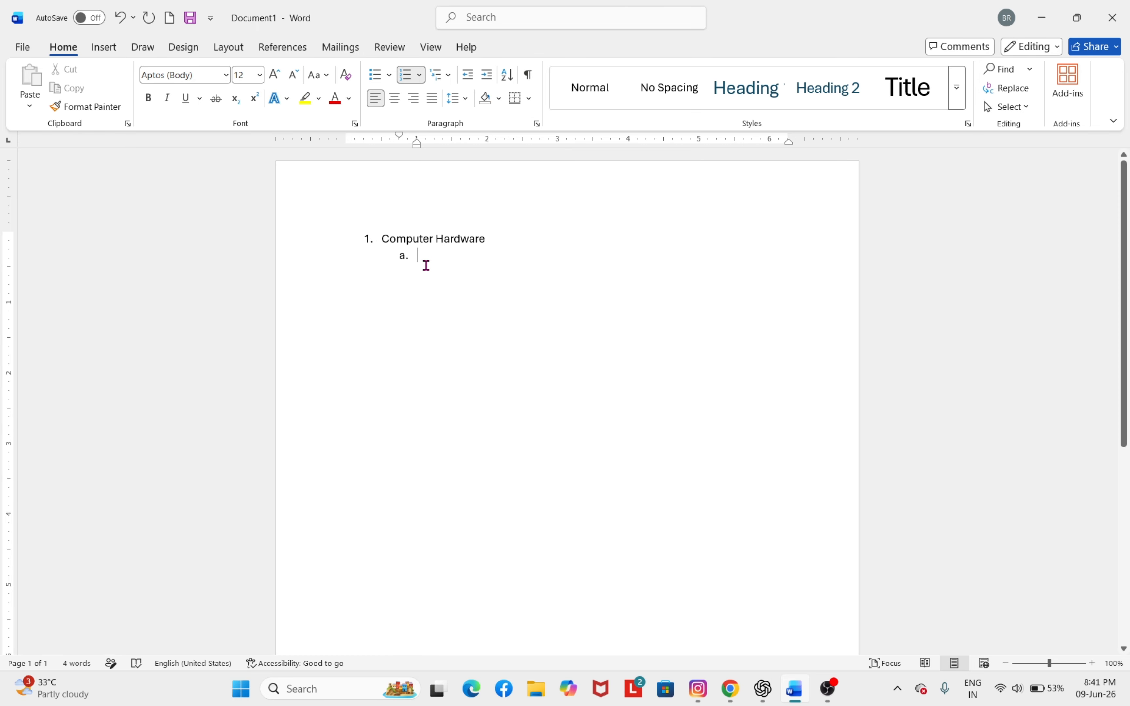
Enter Input Device and Output Device as second-level items under Computer Hardware.
{"action": "type", "text": "In"}
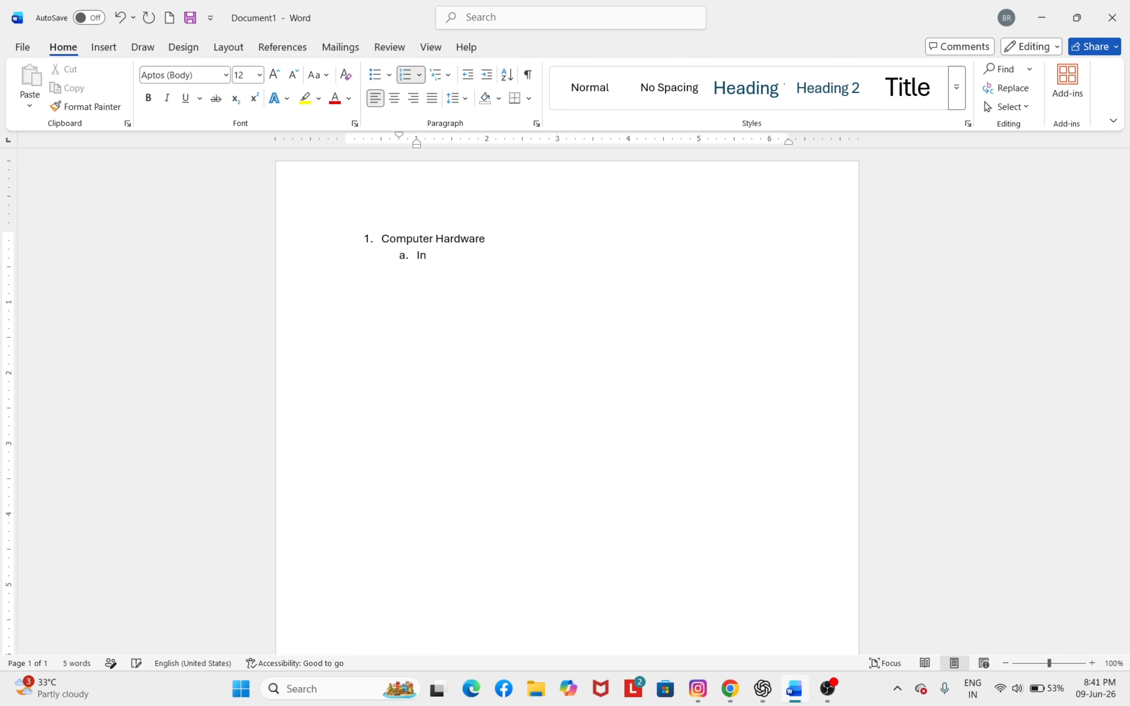
{"action": "type", "text": "put Device"}
{"action": "key", "text": "Return"}
{"action": "type", "text": "OutP"}
{"action": "key", "text": "BackSpace"}
{"action": "type", "text": "put De"}
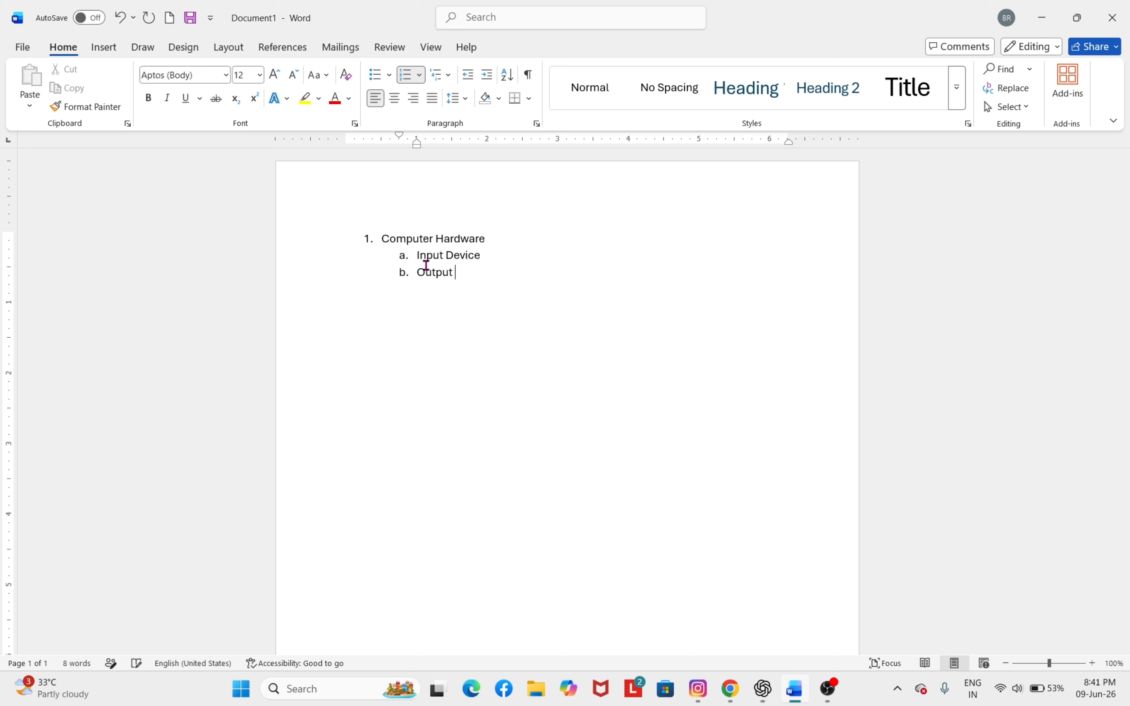
{"action": "type", "text": "vice"}
Add Keyboard and Mouse as third-level items under Input Device.
{"action": "left_click", "coordinate": [475, 252]}
{"action": "left_click", "coordinate": [481, 253]}
{"action": "left_click", "coordinate": [485, 256]}
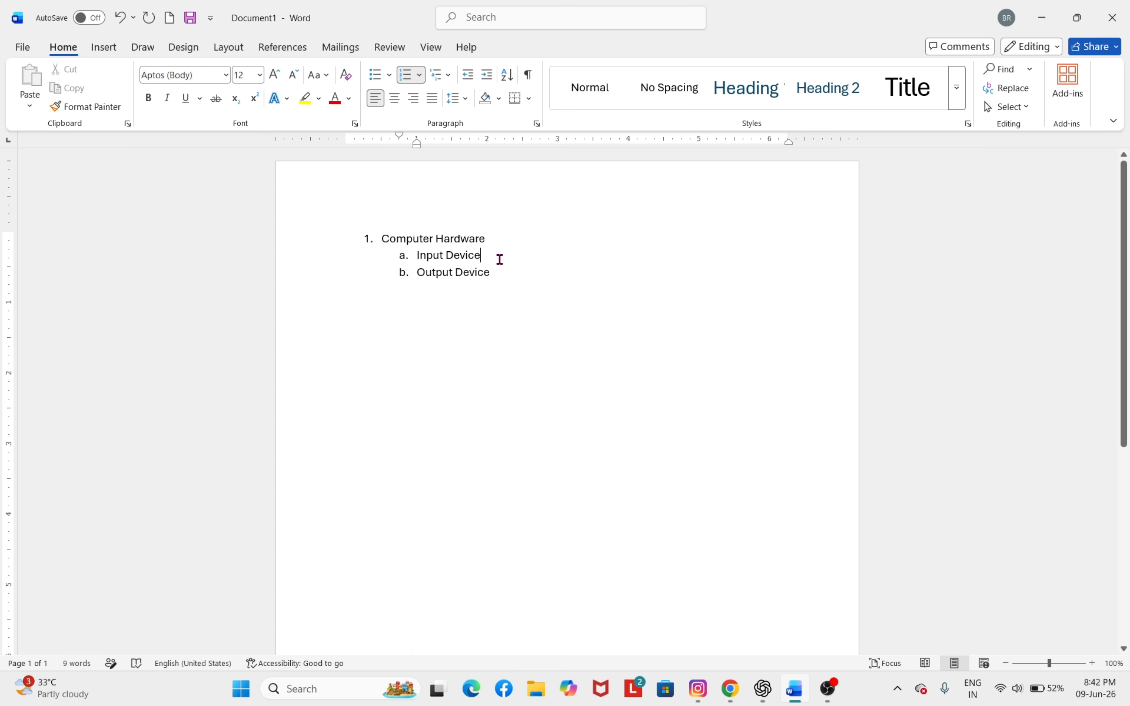
{"action": "key", "text": "Return"}
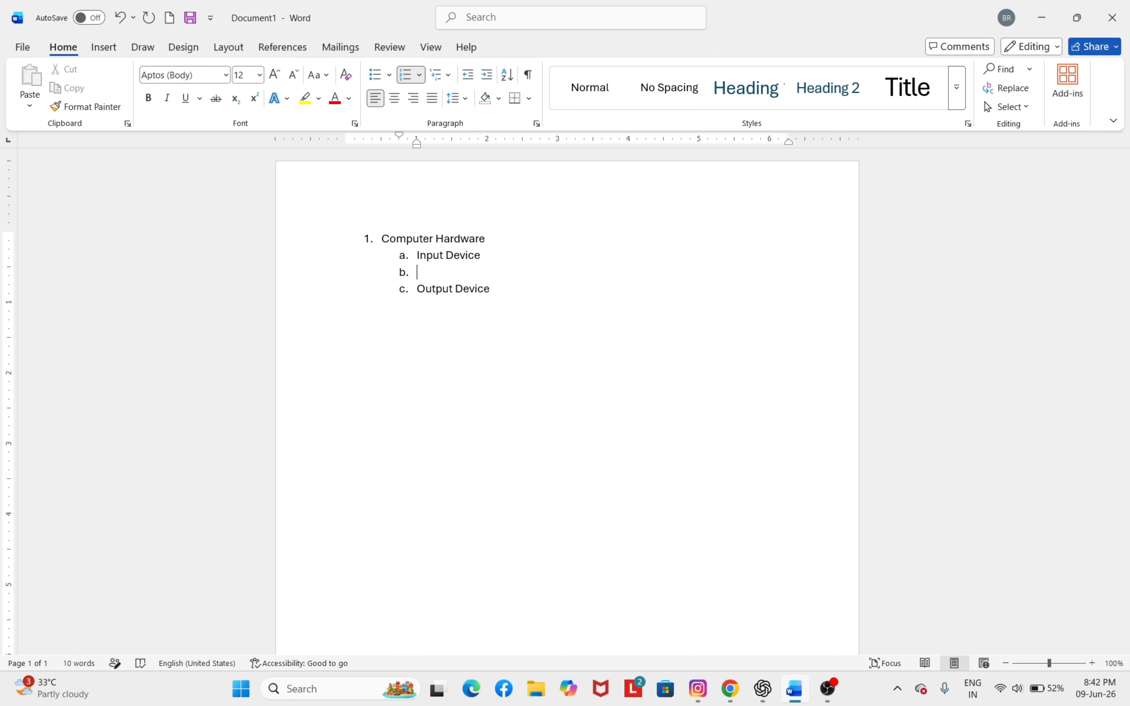
{"action": "key", "text": "Tab"}
{"action": "type", "text": "Keyboard"}
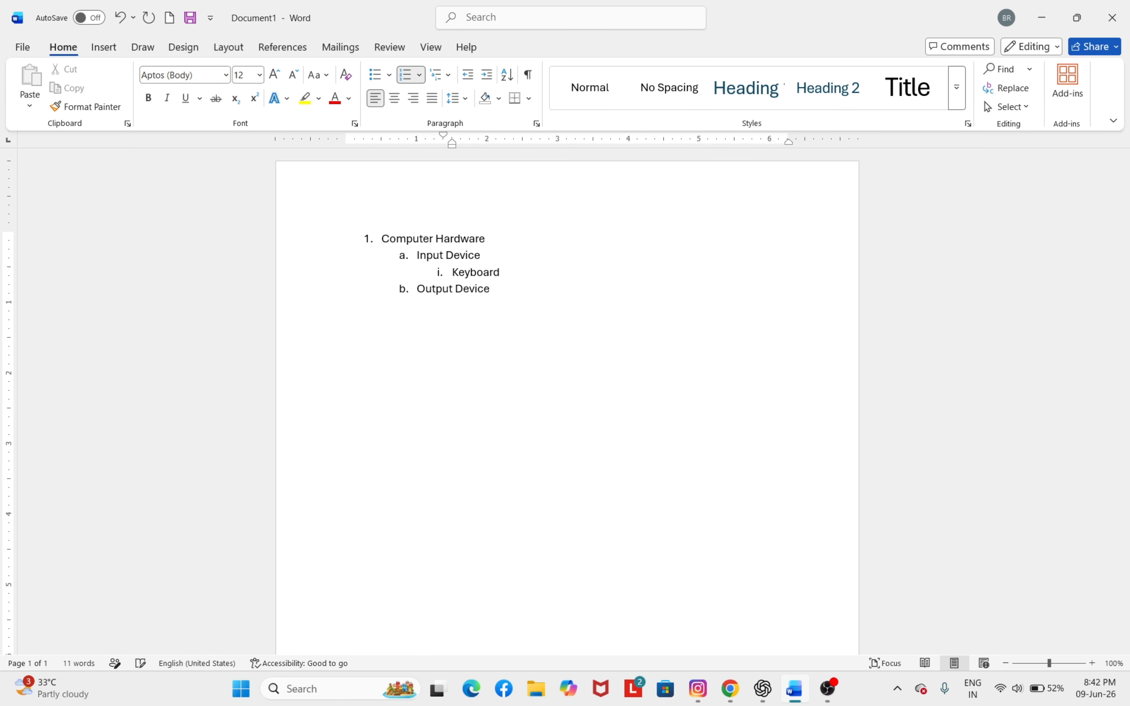
{"action": "key", "text": "Return"}
{"action": "type", "text": "Moud"}
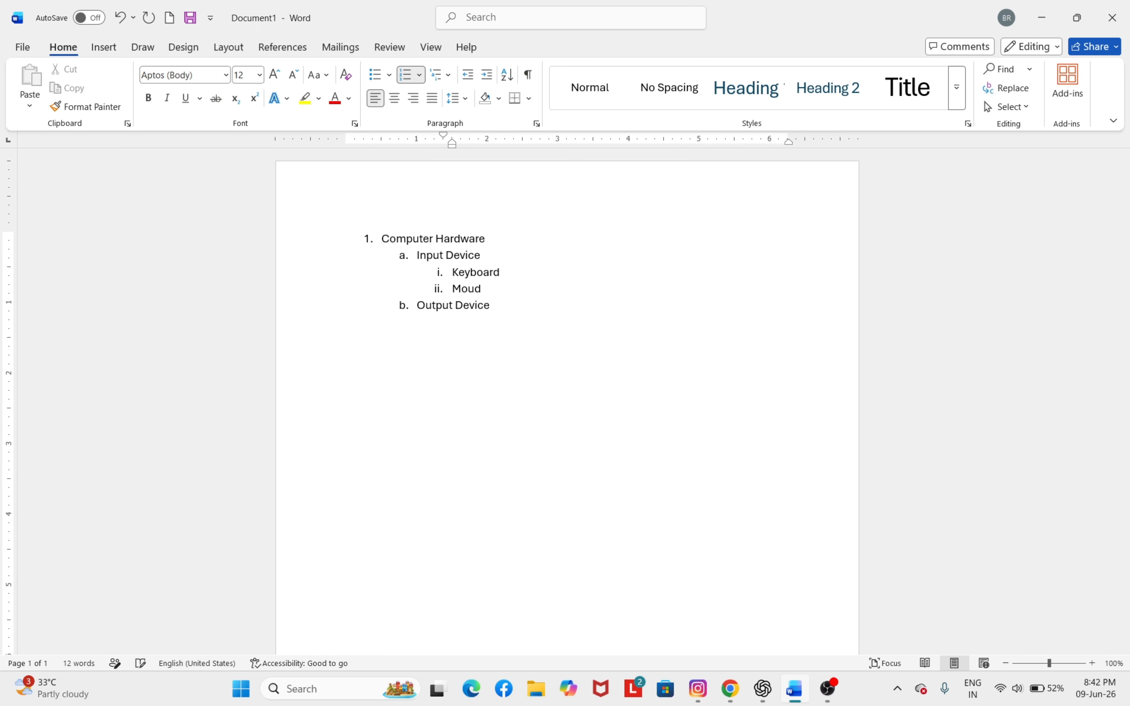
{"action": "key", "text": "BackSpace"}
{"action": "type", "text": "se"}
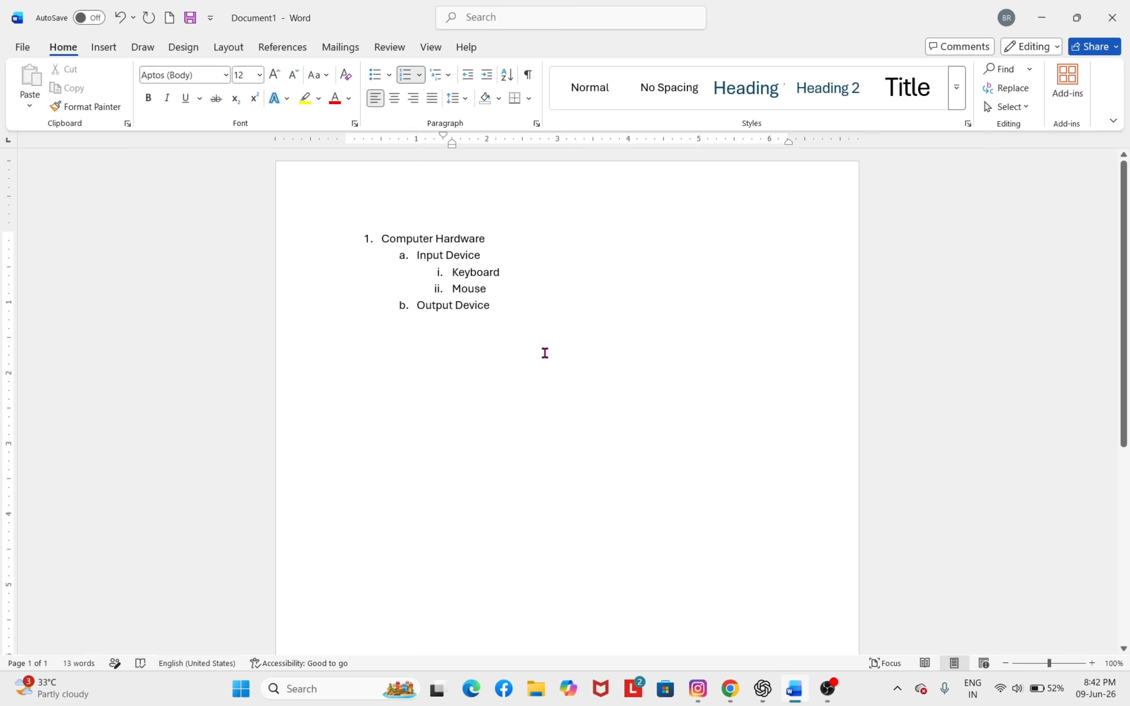
End the multilevel list with an empty unnumbered line after Output Device, and return to the Input Device item.
{"action": "left_click", "coordinate": [520, 315]}
{"action": "key", "text": "Return"}
{"action": "key", "text": "Return"}
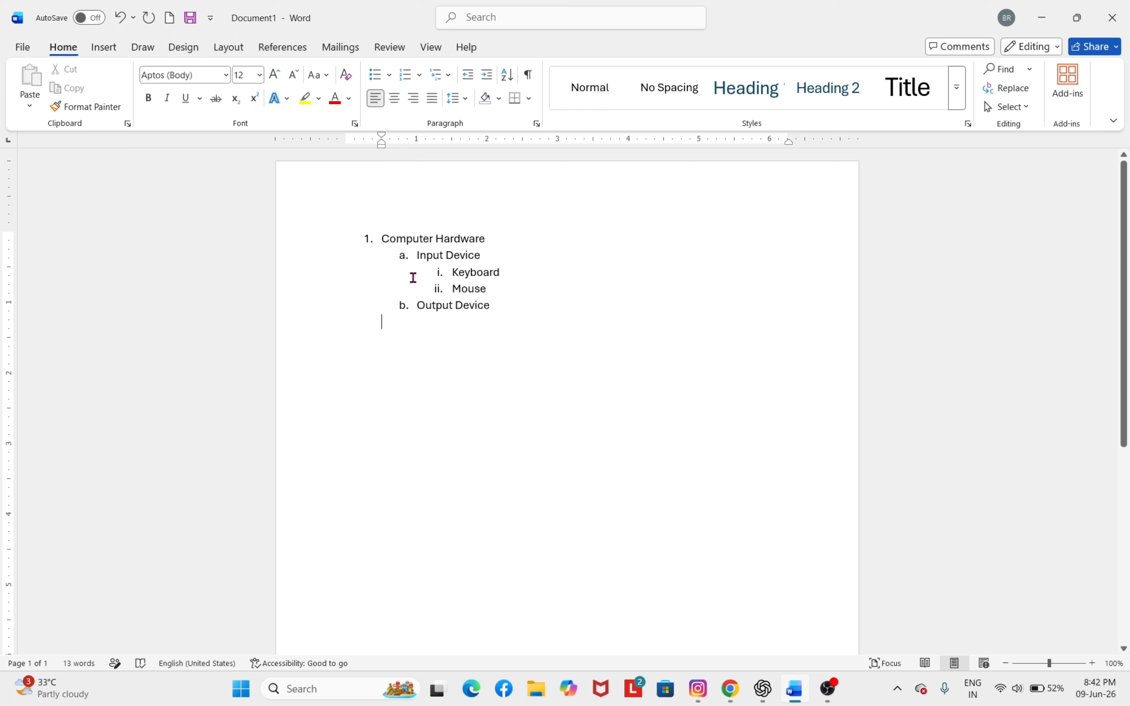
{"action": "left_click", "coordinate": [502, 232]}
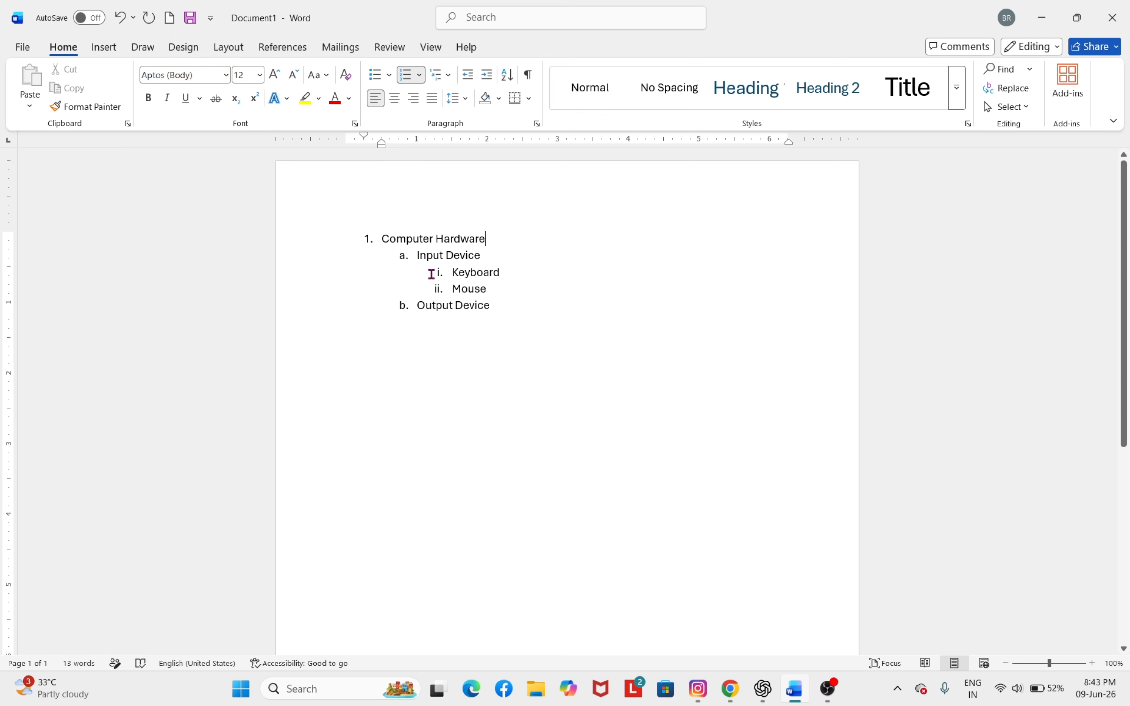
{"action": "left_click", "coordinate": [484, 256]}
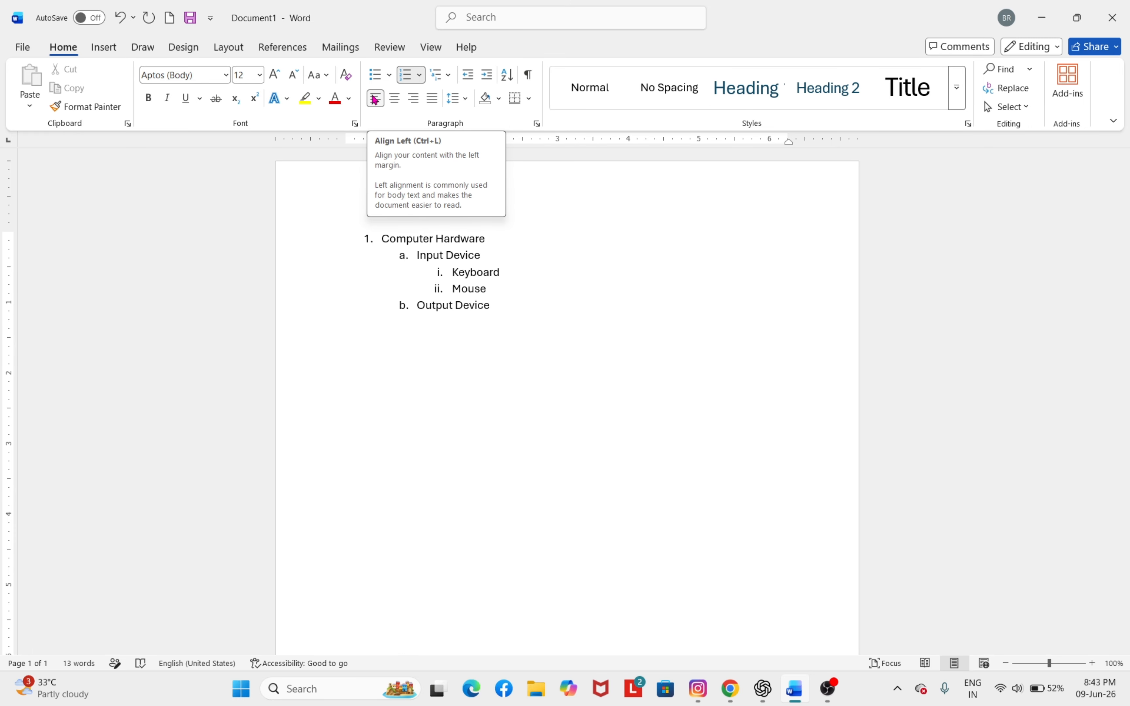
Replace the whole multilevel list with the word Computer and centre it.
{"action": "triple_click", "coordinate": [325, 264]}
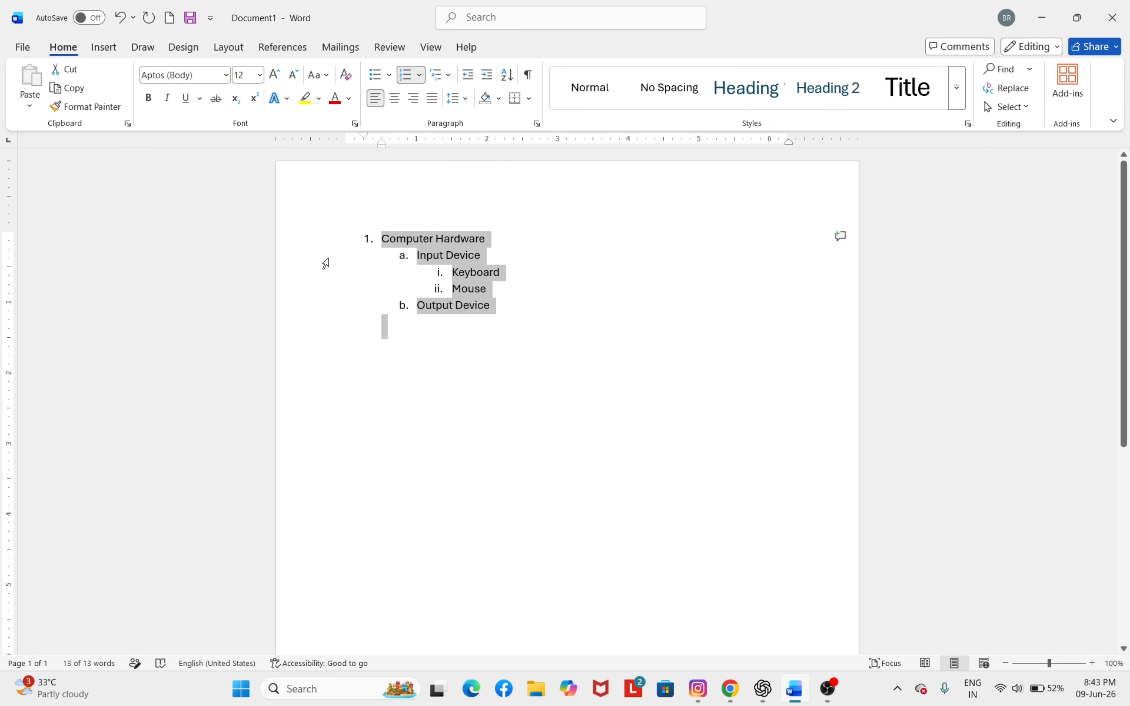
{"action": "key", "text": "BackSpace"}
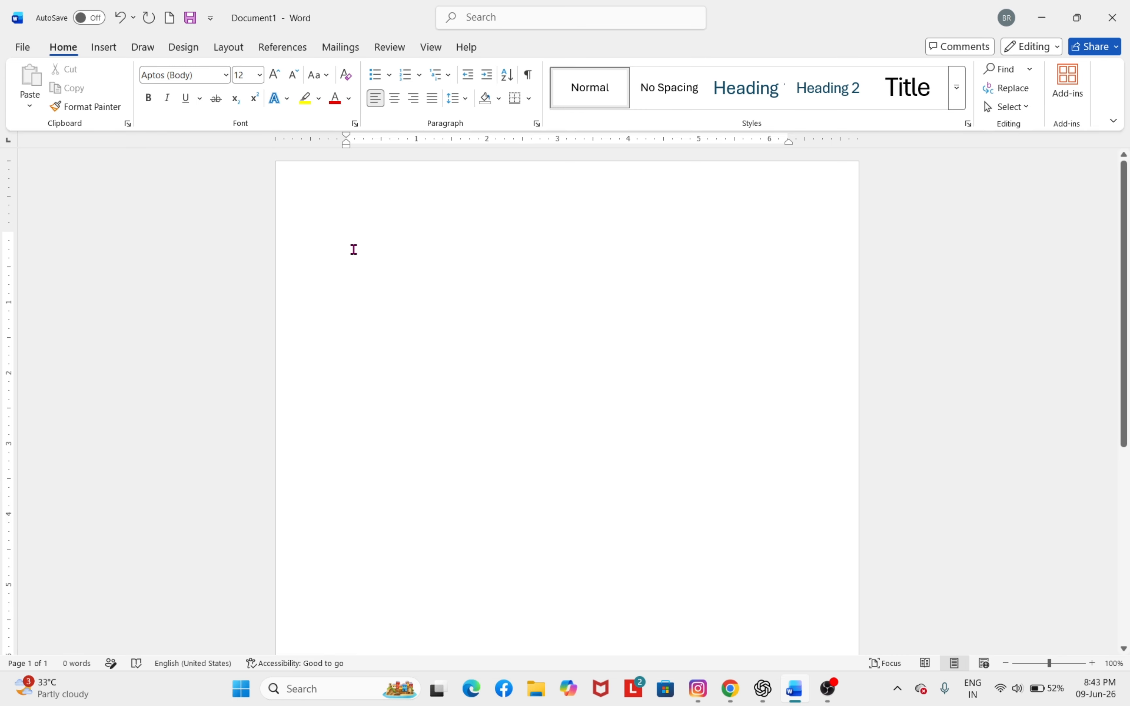
{"action": "type", "text": "Computer"}
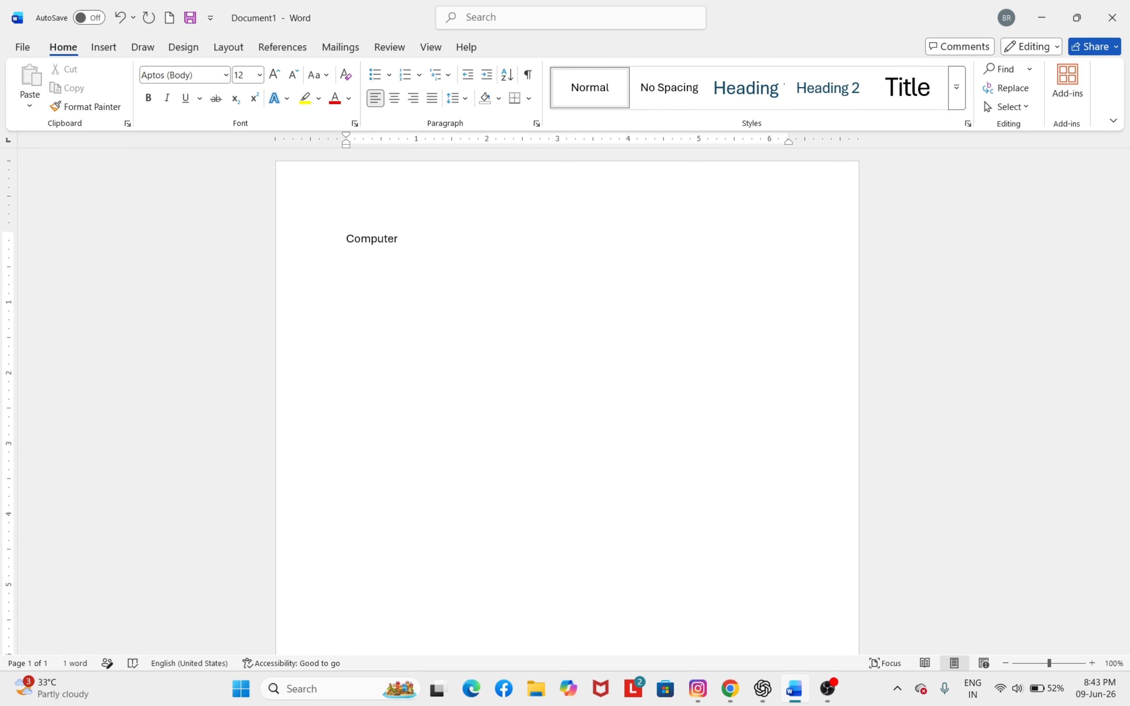
{"action": "left_click", "coordinate": [355, 242]}
{"action": "left_click", "coordinate": [389, 103]}
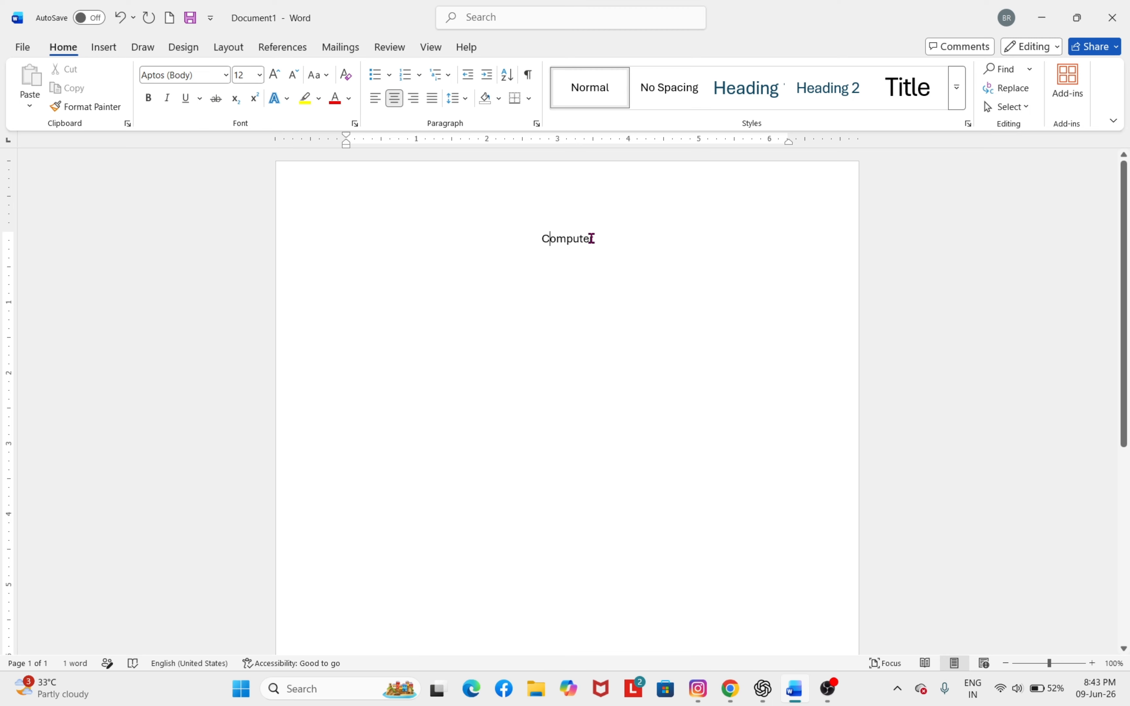
Add a centred paragraph of random filler text, running onto a second line, below Computer.
{"action": "left_click", "coordinate": [603, 240]}
{"action": "key", "text": "Return"}
{"action": "type", "text": "s"}
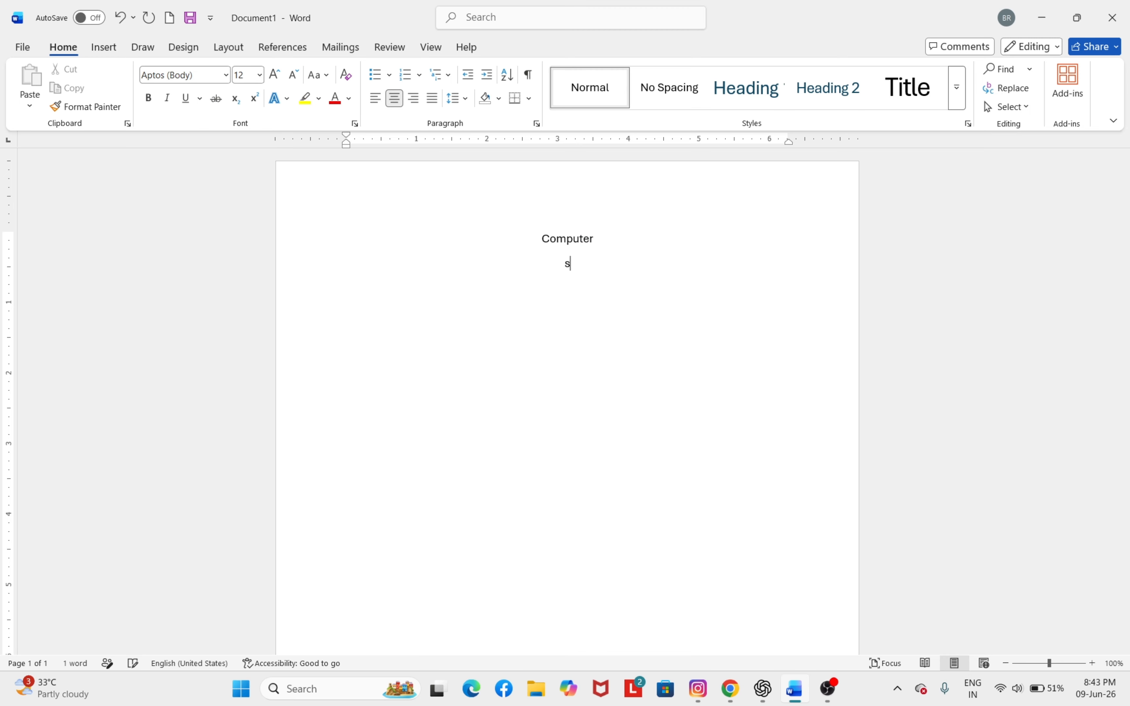
{"action": "type", "text": "hgfjg asfgasgfgajsgjfajsjasg aggasjg"}
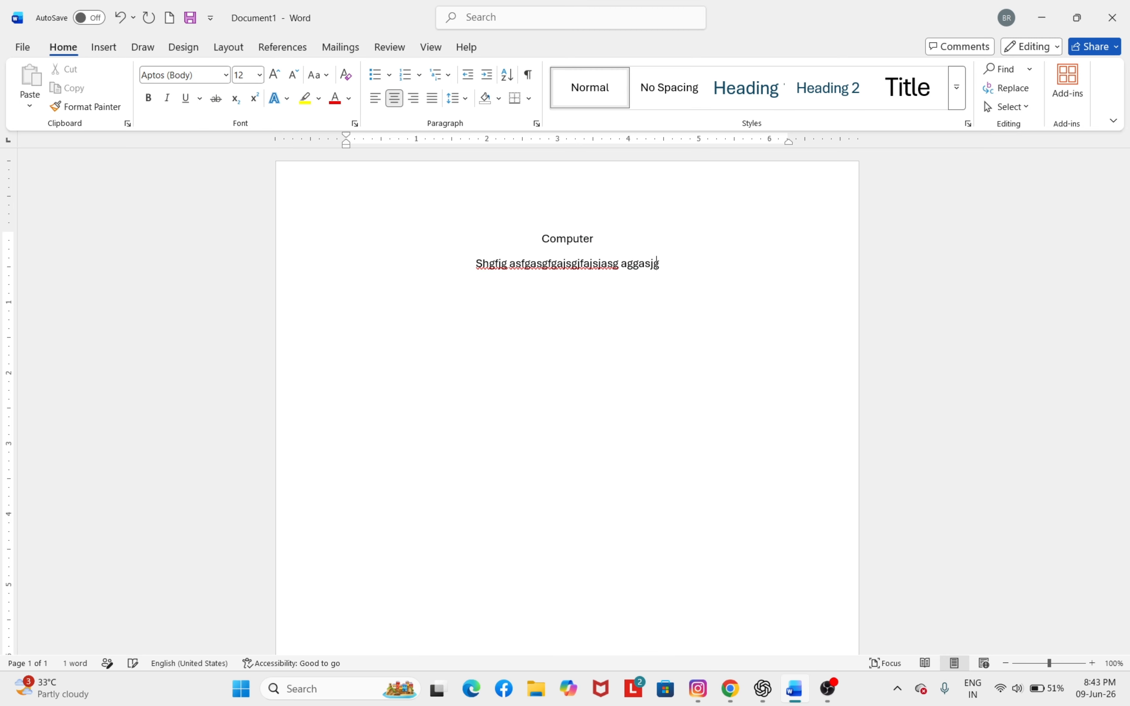
{"action": "type", "text": "asgjgaskjgajksgkjfgaskh gaksh khkjhasjkhdkj"}
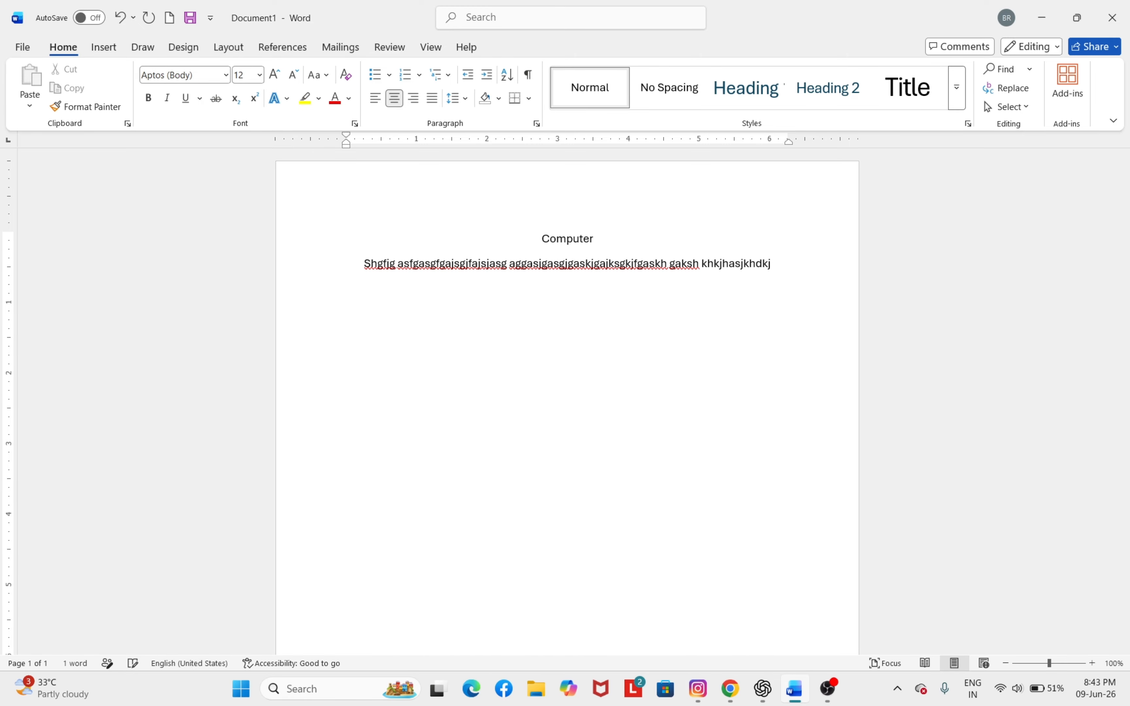
{"action": "type", "text": "ahkdjahskjdhasjkdhkajshkjashkdhkasjhdjkahskjdhkasjh"}
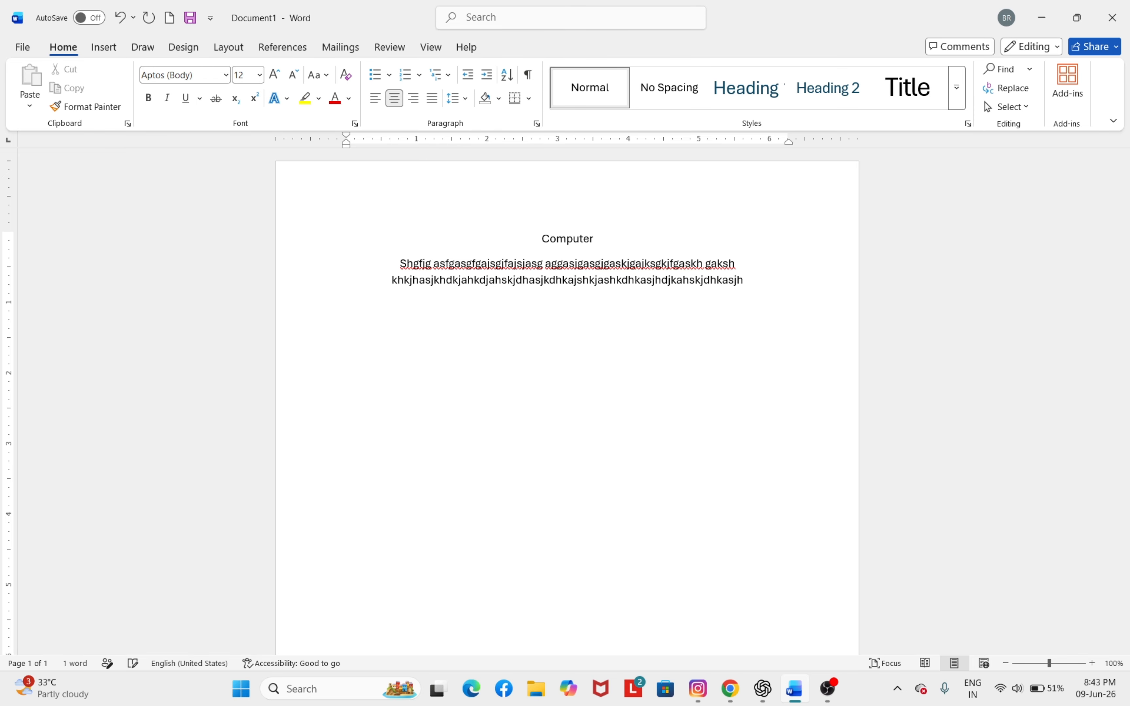
{"action": "type", "text": "jkashjhsa"}
Delete all the filler text below Computer.
{"action": "key", "text": "BackSpace"}
{"action": "key", "text": "BackSpace"}
{"action": "key", "text": "BackSpace"}
{"action": "key", "text": "BackSpace"}
{"action": "key", "text": "BackSpace"}
{"action": "key", "text": "BackSpace"}
{"action": "key", "text": "BackSpace"}
{"action": "key", "text": "BackSpace"}
{"action": "key", "text": "BackSpace"}
{"action": "key", "text": "BackSpace"}
{"action": "key", "text": "BackSpace"}
{"action": "key", "text": "BackSpace"}
{"action": "key", "text": "BackSpace"}
{"action": "key", "text": "BackSpace"}
{"action": "key", "text": "BackSpace"}
{"action": "key", "text": "BackSpace"}
{"action": "key", "text": "BackSpace"}
{"action": "key", "text": "BackSpace"}
{"action": "key", "text": "BackSpace"}
{"action": "key", "text": "BackSpace"}
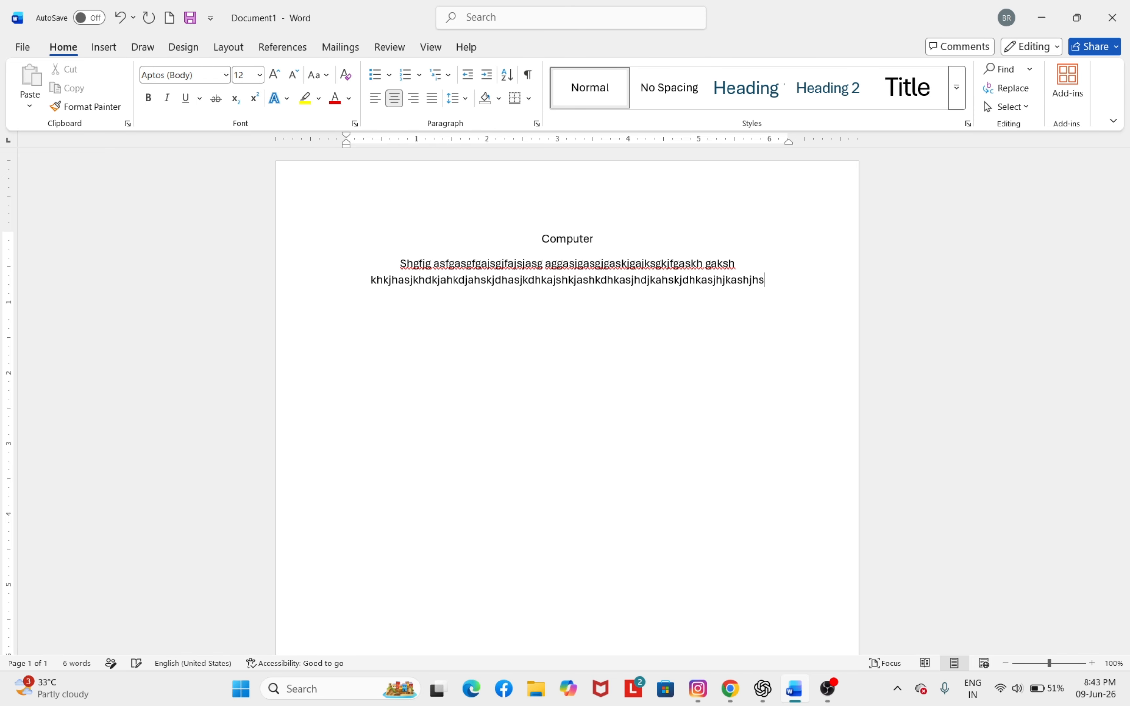
{"action": "key", "text": "BackSpace"}
{"action": "key", "text": "BackSpace"}
{"action": "key", "text": "BackSpace"}
{"action": "key", "text": "BackSpace"}
{"action": "key", "text": "BackSpace"}
{"action": "key", "text": "BackSpace"}
{"action": "key", "text": "BackSpace"}
{"action": "key", "text": "BackSpace"}
{"action": "key", "text": "BackSpace"}
{"action": "key", "text": "BackSpace"}
{"action": "key", "text": "BackSpace"}
{"action": "key", "text": "BackSpace"}
{"action": "key", "text": "BackSpace"}
{"action": "key", "text": "BackSpace"}
{"action": "key", "text": "BackSpace"}
{"action": "key", "text": "BackSpace"}
{"action": "key", "text": "BackSpace"}
{"action": "key", "text": "BackSpace"}
{"action": "key", "text": "BackSpace"}
{"action": "key", "text": "BackSpace"}
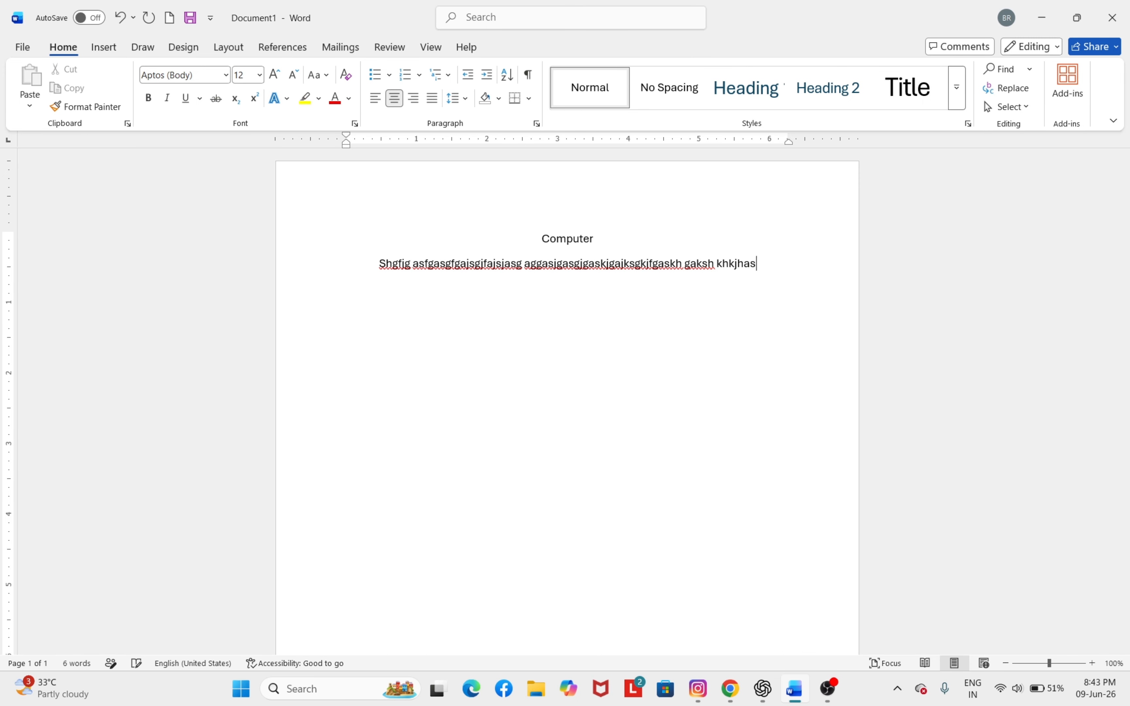
{"action": "key", "text": "BackSpace"}
{"action": "key", "text": "BackSpace"}
{"action": "key", "text": "BackSpace"}
{"action": "key", "text": "BackSpace"}
{"action": "key", "text": "BackSpace"}
{"action": "key", "text": "BackSpace"}
{"action": "key", "text": "BackSpace"}
{"action": "key", "text": "BackSpace"}
{"action": "key", "text": "BackSpace"}
{"action": "key", "text": "BackSpace"}
{"action": "key", "text": "BackSpace"}
{"action": "key", "text": "BackSpace"}
{"action": "key", "text": "BackSpace"}
{"action": "key", "text": "BackSpace"}
{"action": "key", "text": "BackSpace"}
{"action": "key", "text": "BackSpace"}
{"action": "key", "text": "BackSpace"}
{"action": "key", "text": "BackSpace"}
{"action": "key", "text": "BackSpace"}
{"action": "key", "text": "BackSpace"}
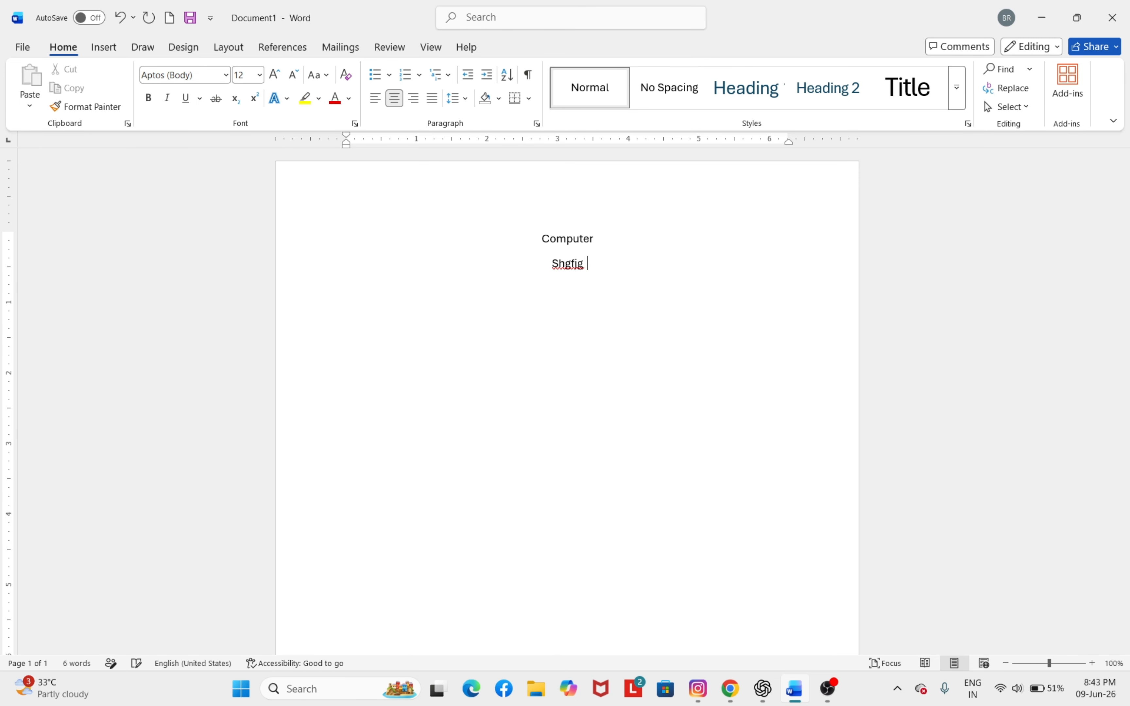
{"action": "key", "text": "BackSpace"}
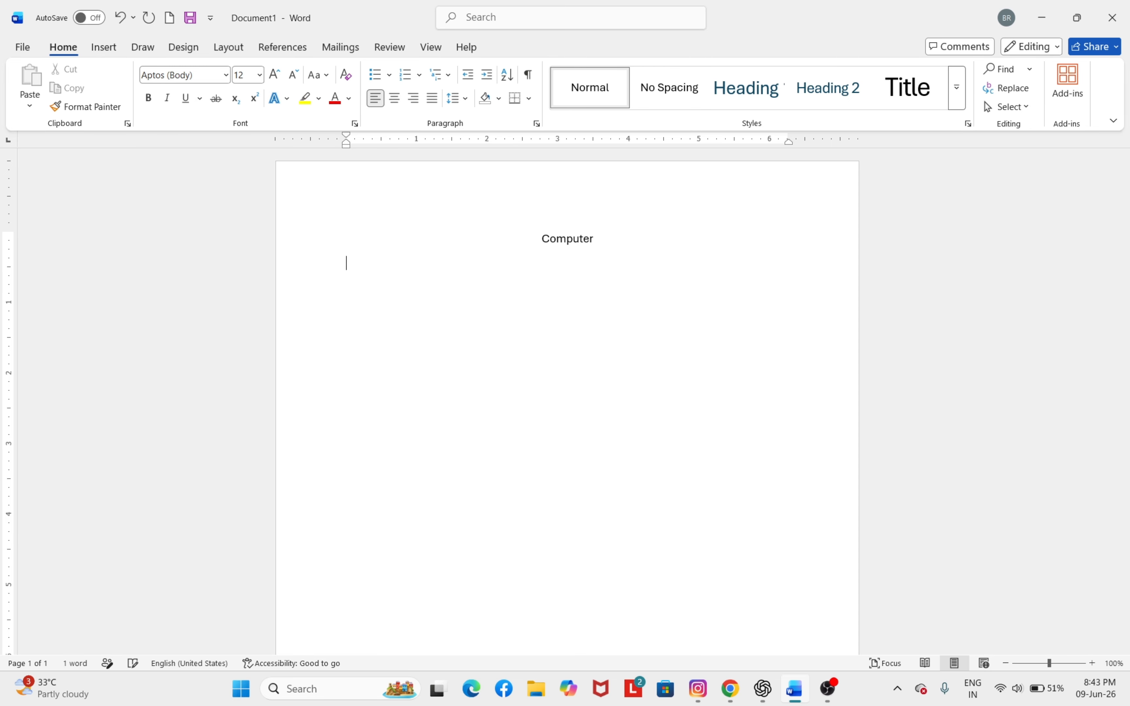
Change the Computer line from centred to right-aligned and add an empty left-aligned line below it.
{"action": "key", "text": "ctrl+e"}
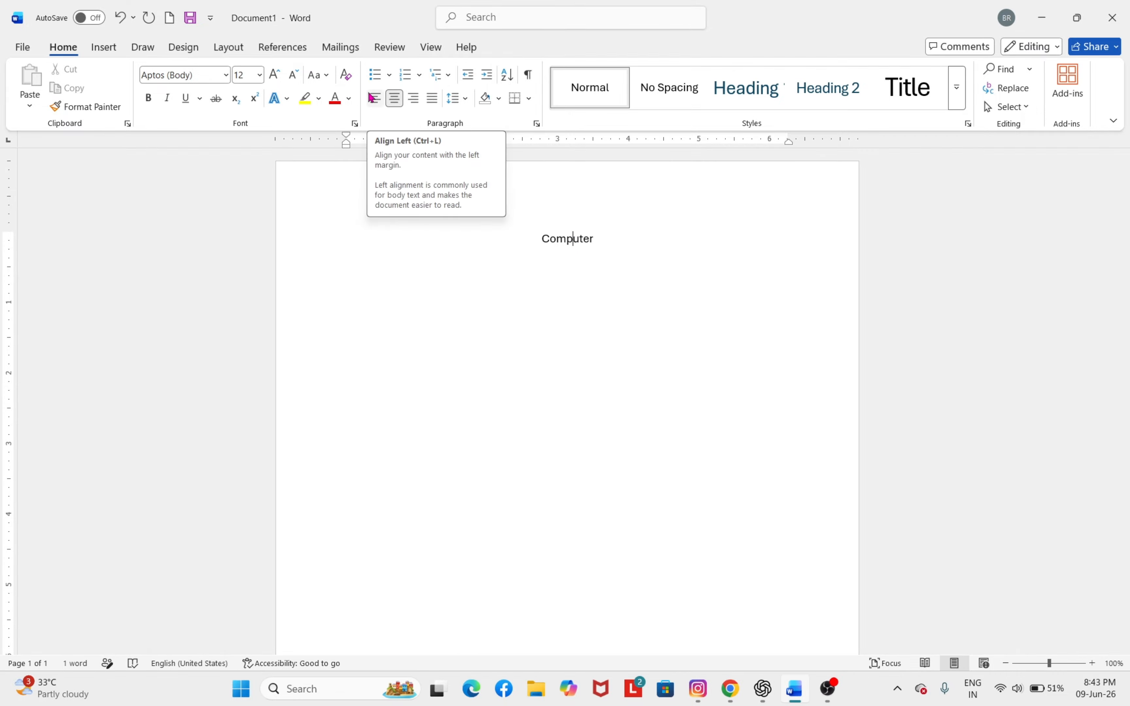
{"action": "left_click", "coordinate": [416, 103]}
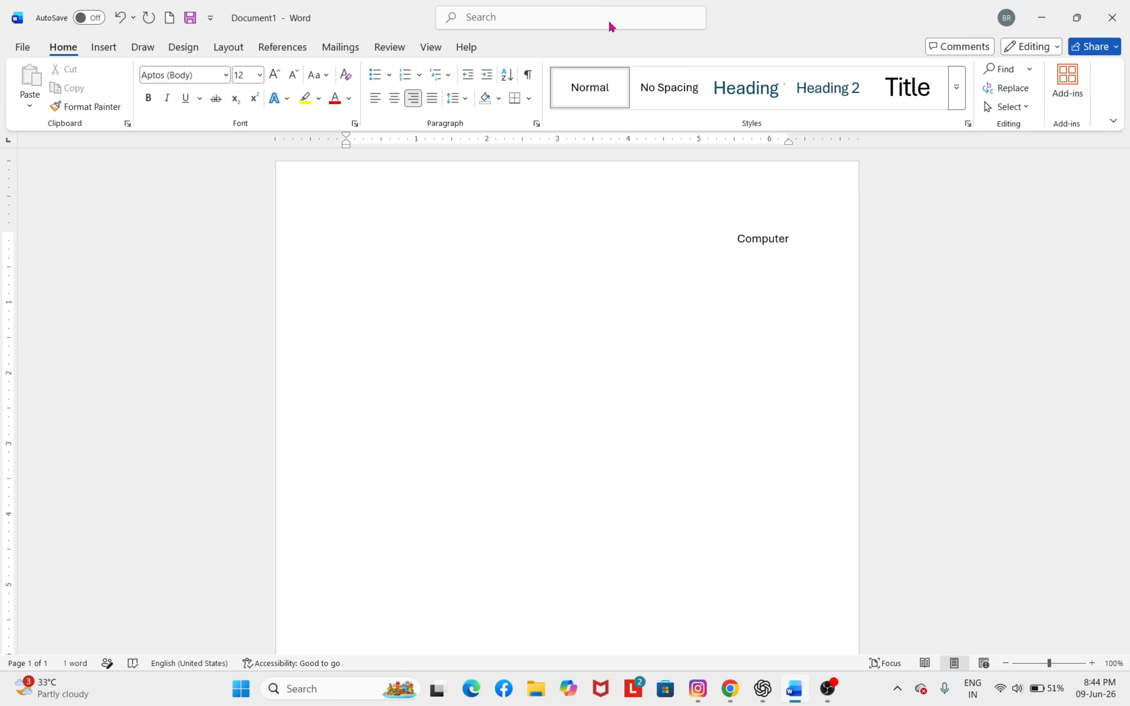
{"action": "key", "text": "Return"}
{"action": "key", "text": "ctrl+l"}
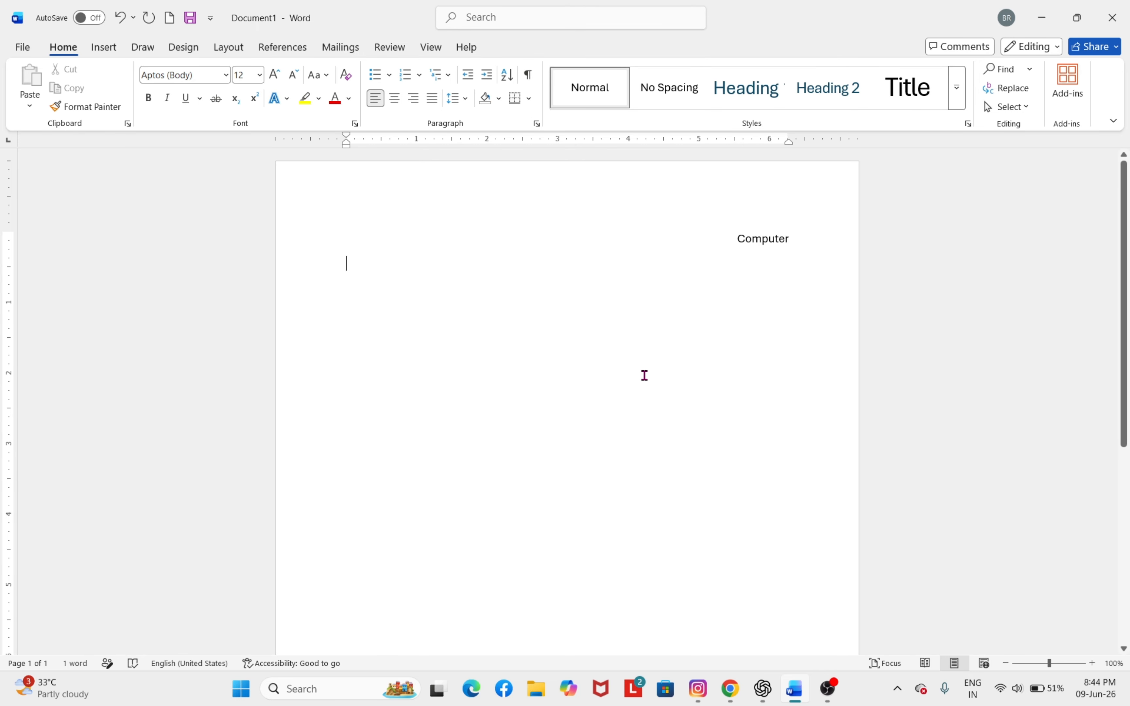
Align the Computer line left, centre and right in turn, finishing with left alignment.
{"action": "left_click", "coordinate": [775, 239]}
{"action": "key", "text": "ctrl+l"}
{"action": "key", "text": "ctrl+e"}
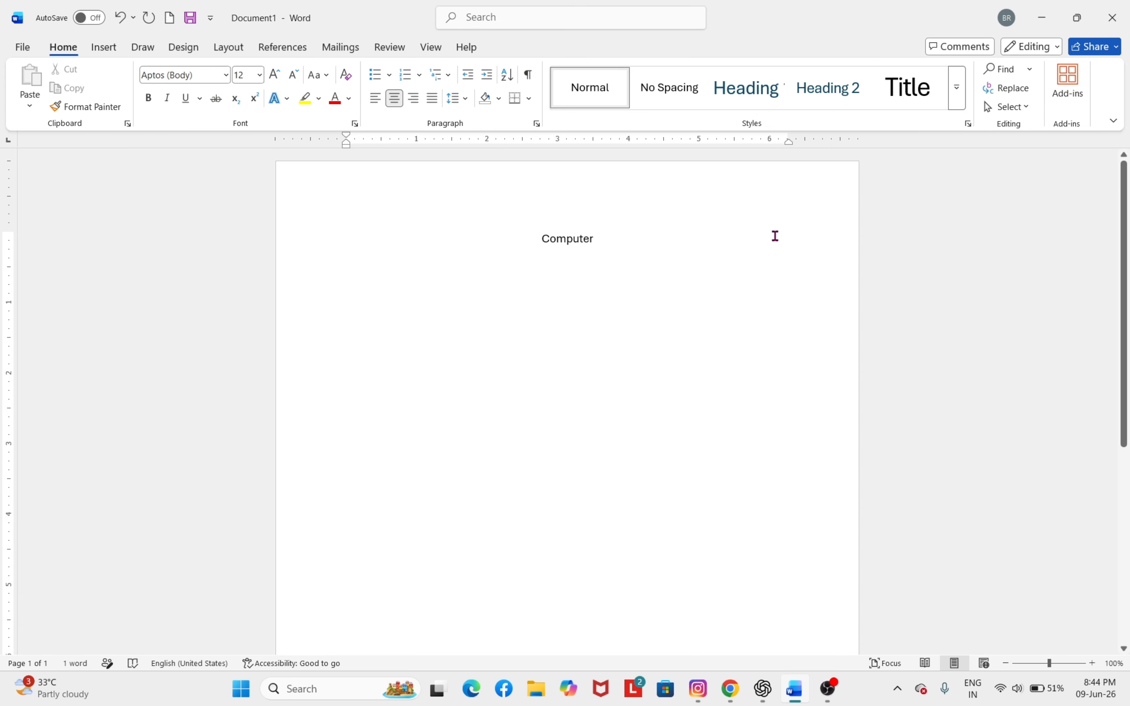
{"action": "key", "text": "ctrl+r"}
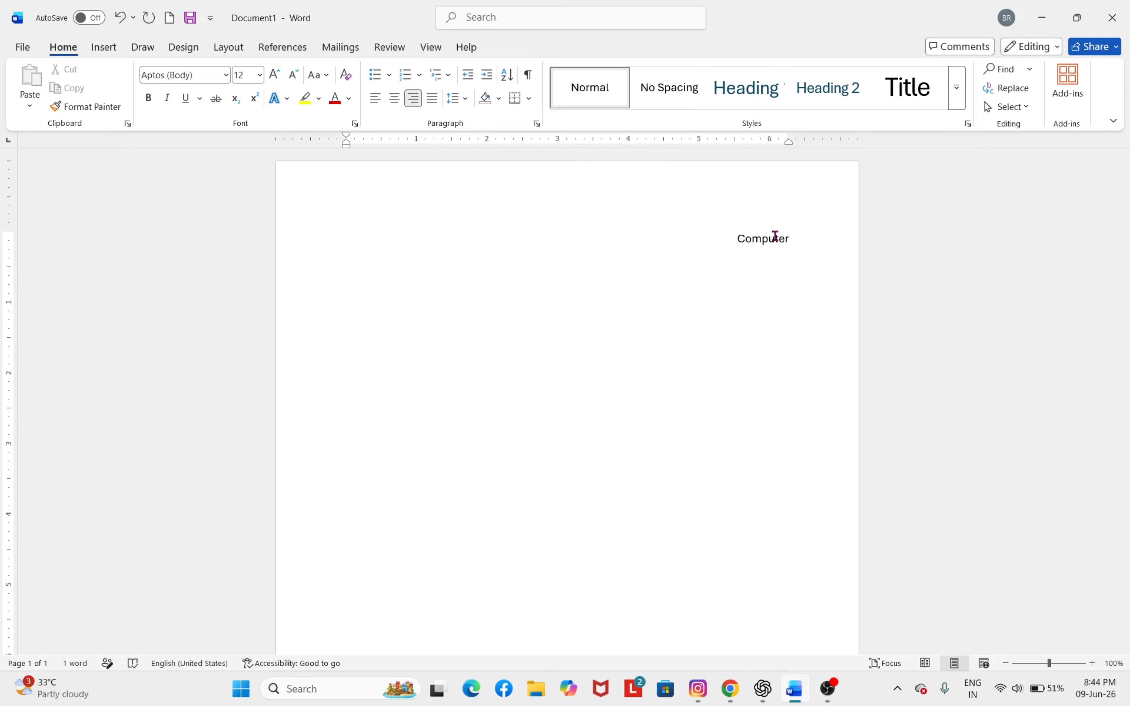
{"action": "key", "text": "ctrl+l"}
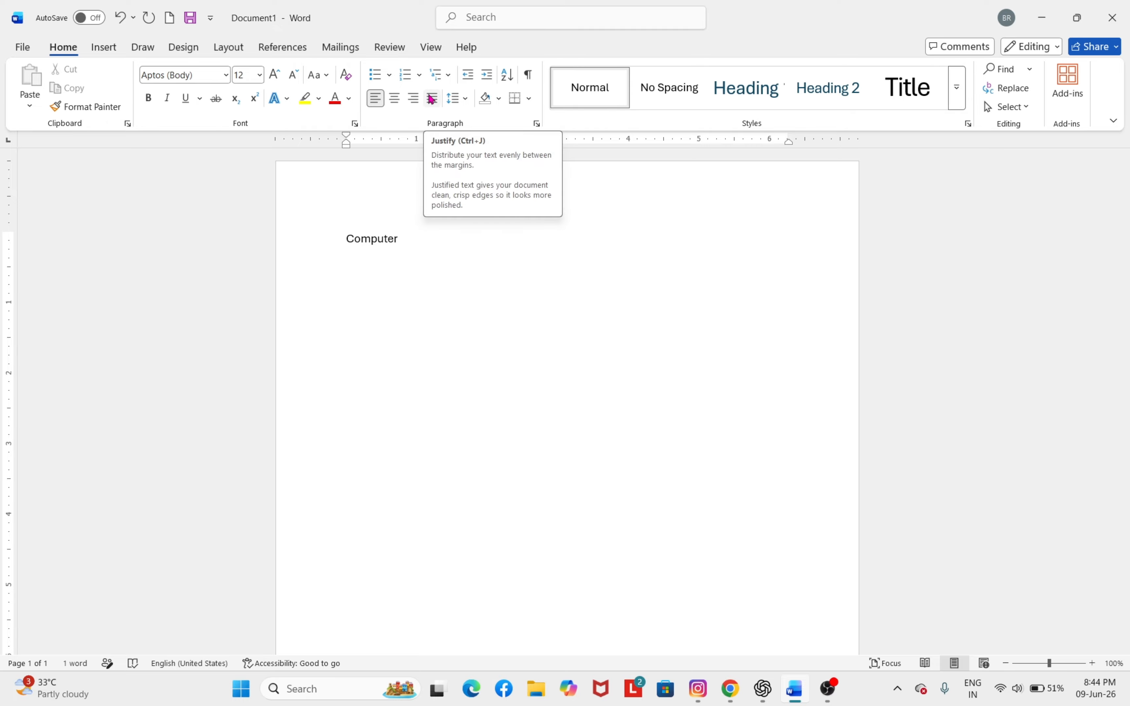
Replace the word Computer with sample paragraphs generated by =rand().
{"action": "key", "text": "BackSpace"}
{"action": "key", "text": "ctrl+BackSpace"}
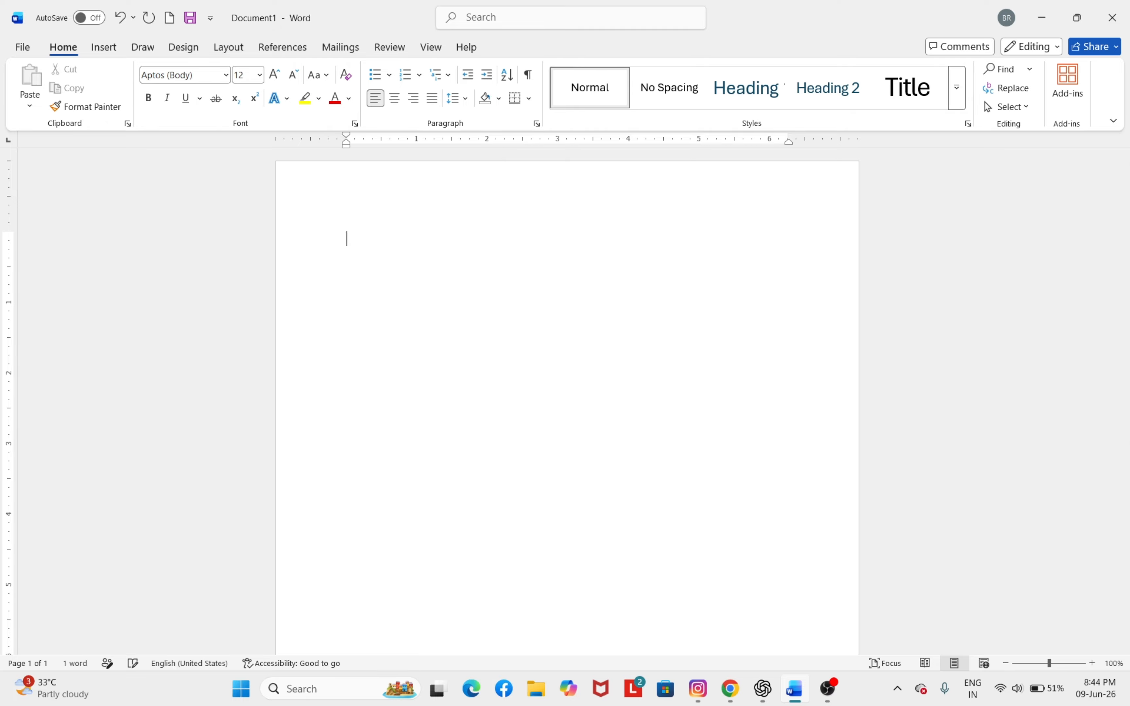
{"action": "type", "text": "=rand()"}
{"action": "key", "text": "Return"}
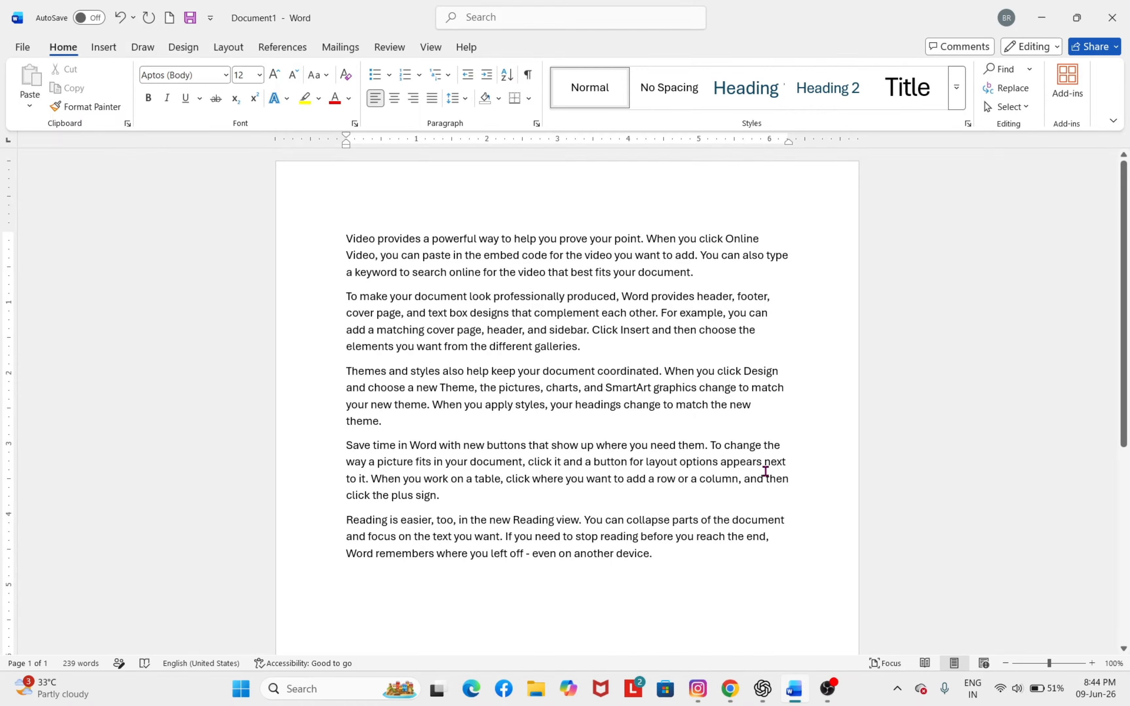
Justify all the sample paragraphs in the document.
{"action": "key", "text": "ctrl+a"}
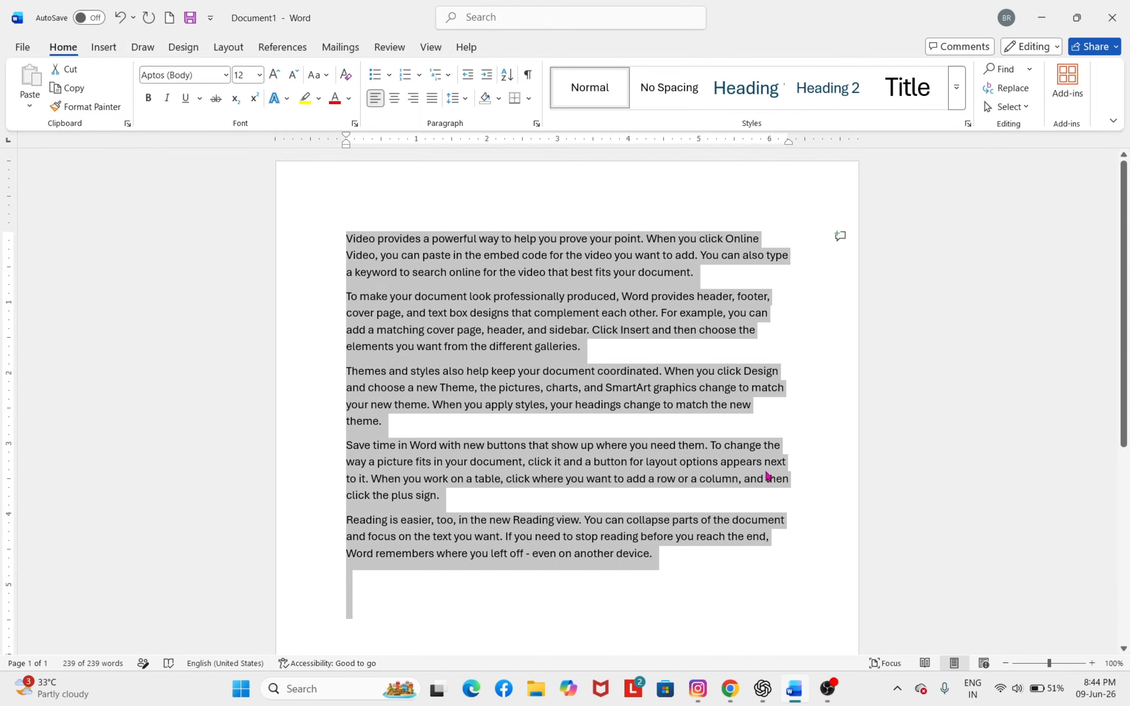
{"action": "left_click", "coordinate": [433, 98]}
{"action": "left_click", "coordinate": [831, 360]}
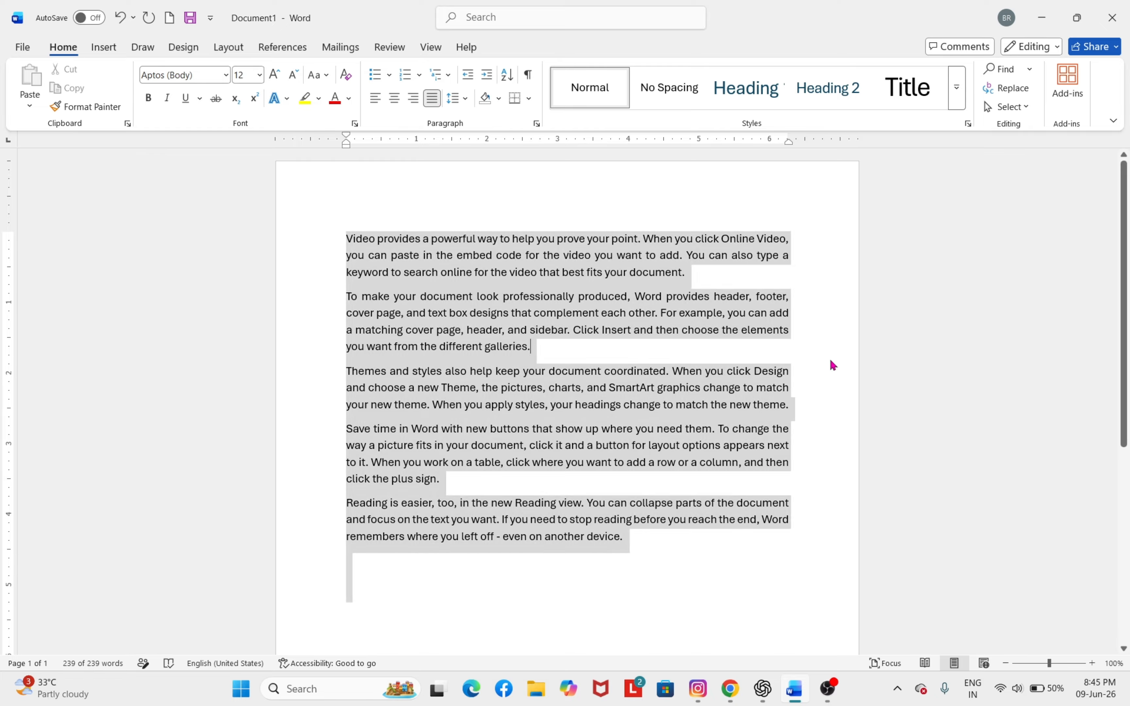
{"action": "scroll", "coordinate": [536, 239], "scroll_direction": "down", "scroll_amount": 5}
{"action": "scroll", "coordinate": [535, 240], "scroll_direction": "up", "scroll_amount": 3}
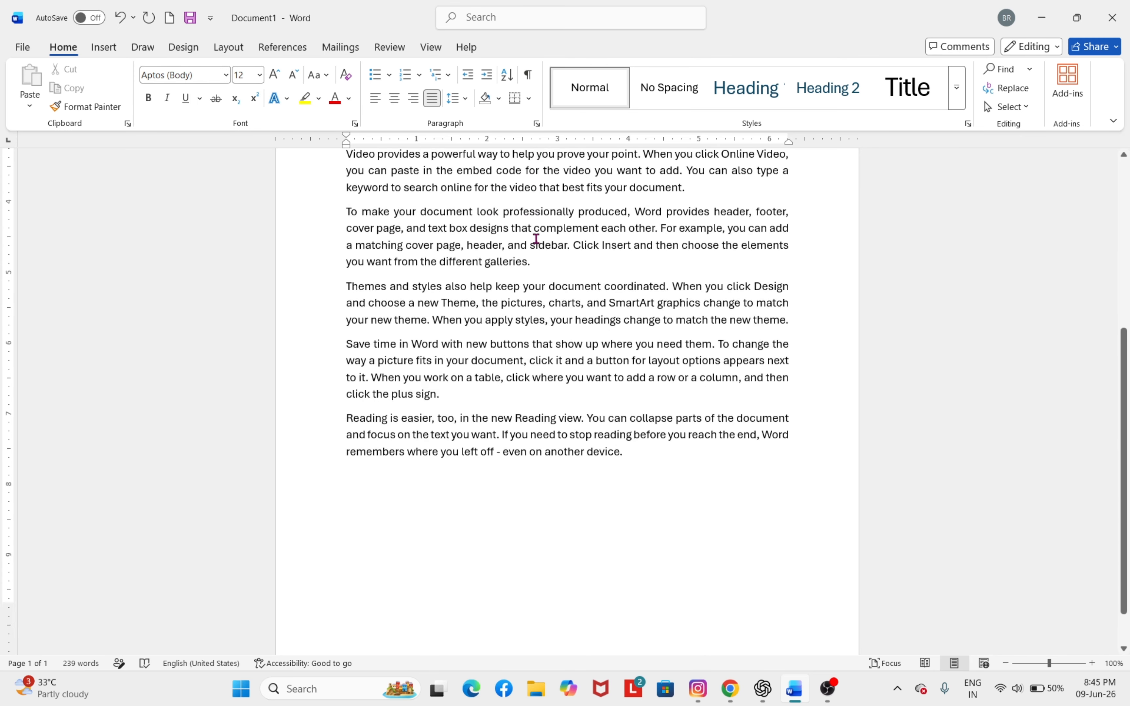
{"action": "scroll", "coordinate": [535, 238], "scroll_direction": "down", "scroll_amount": 1}
{"action": "scroll", "coordinate": [534, 234], "scroll_direction": "up", "scroll_amount": 2}
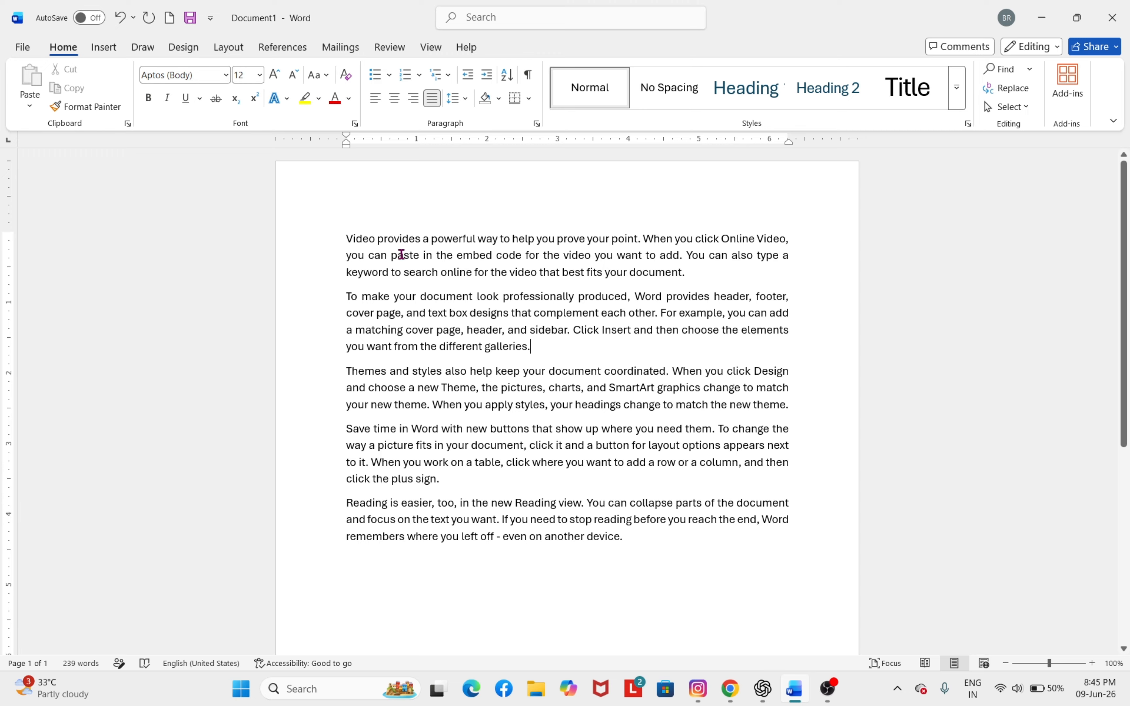
Remove the space after the first paragraph, which begins with "Video provides".
{"action": "left_click", "coordinate": [369, 241]}
{"action": "triple_click", "coordinate": [369, 241]}
{"action": "left_click", "coordinate": [422, 271]}
{"action": "triple_click", "coordinate": [468, 240]}
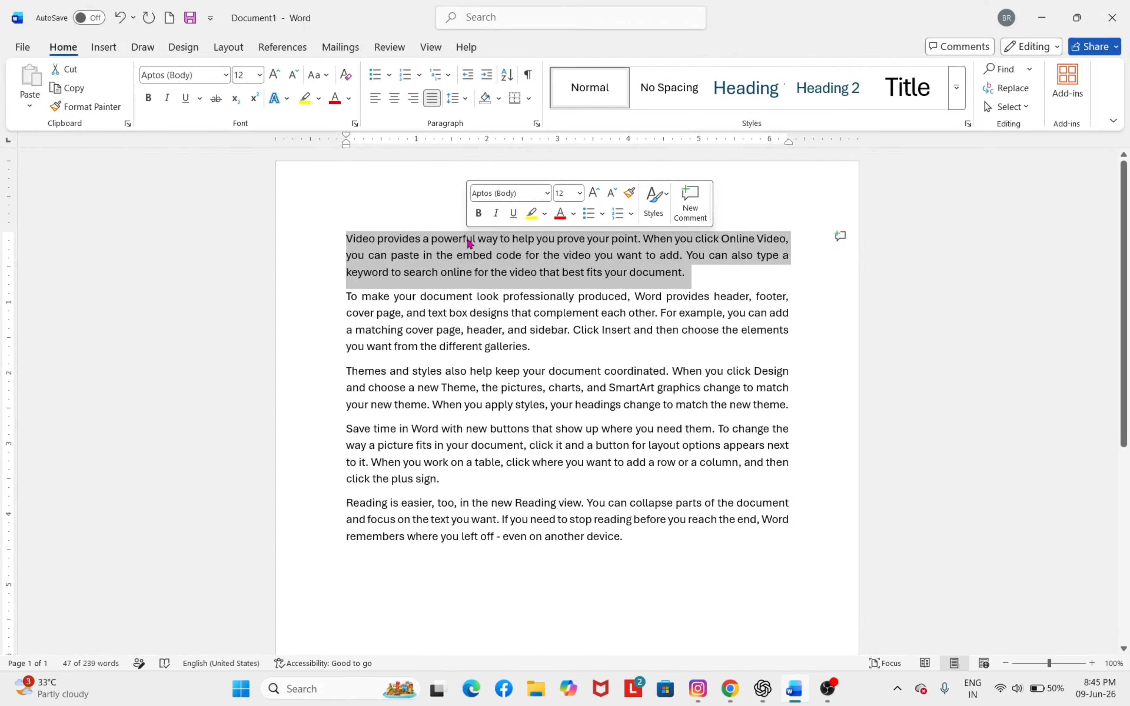
{"action": "left_click", "coordinate": [467, 99]}
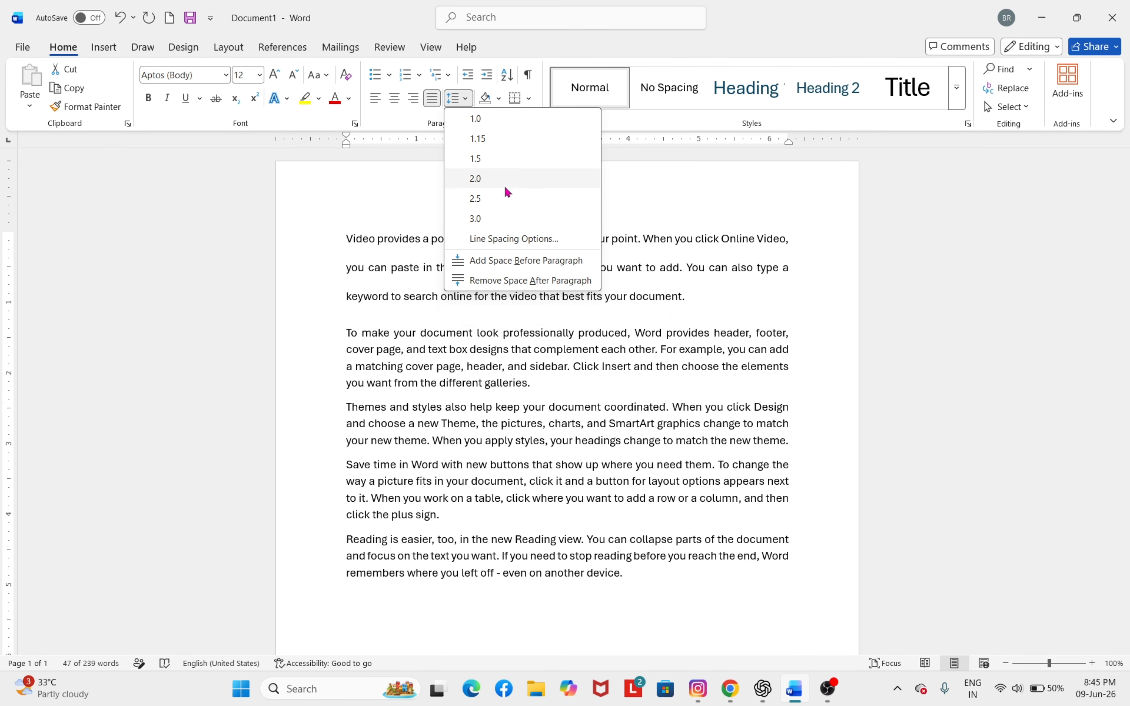
{"action": "left_click", "coordinate": [496, 282]}
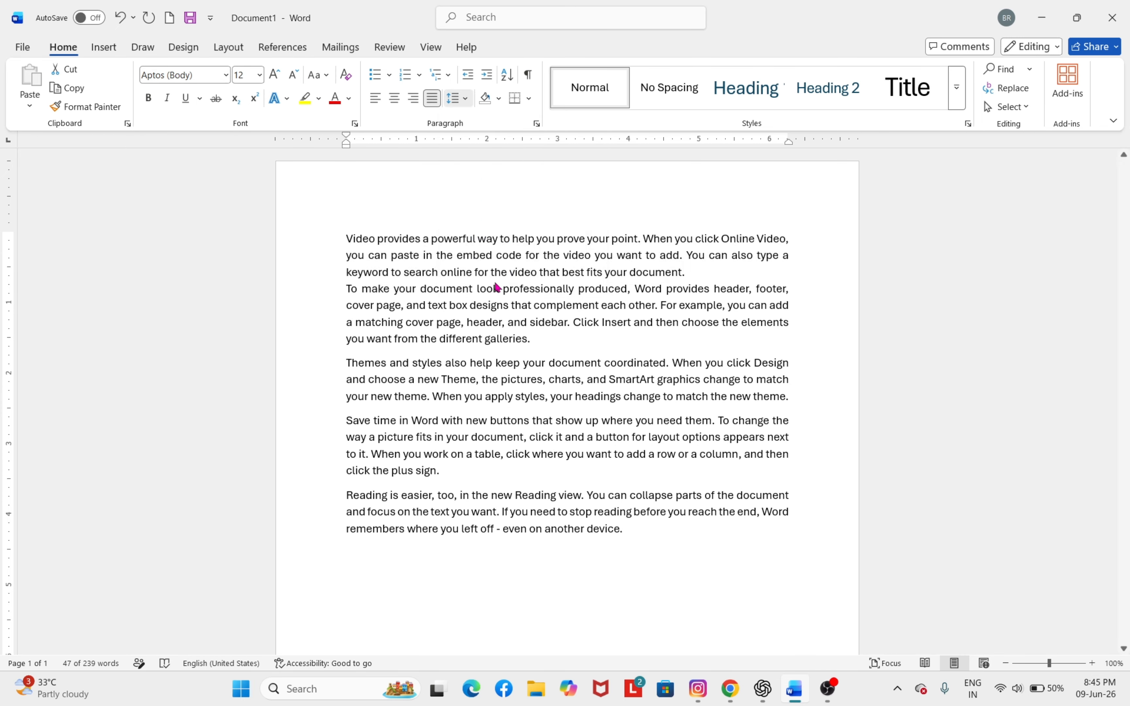
{"action": "left_click", "coordinate": [513, 189]}
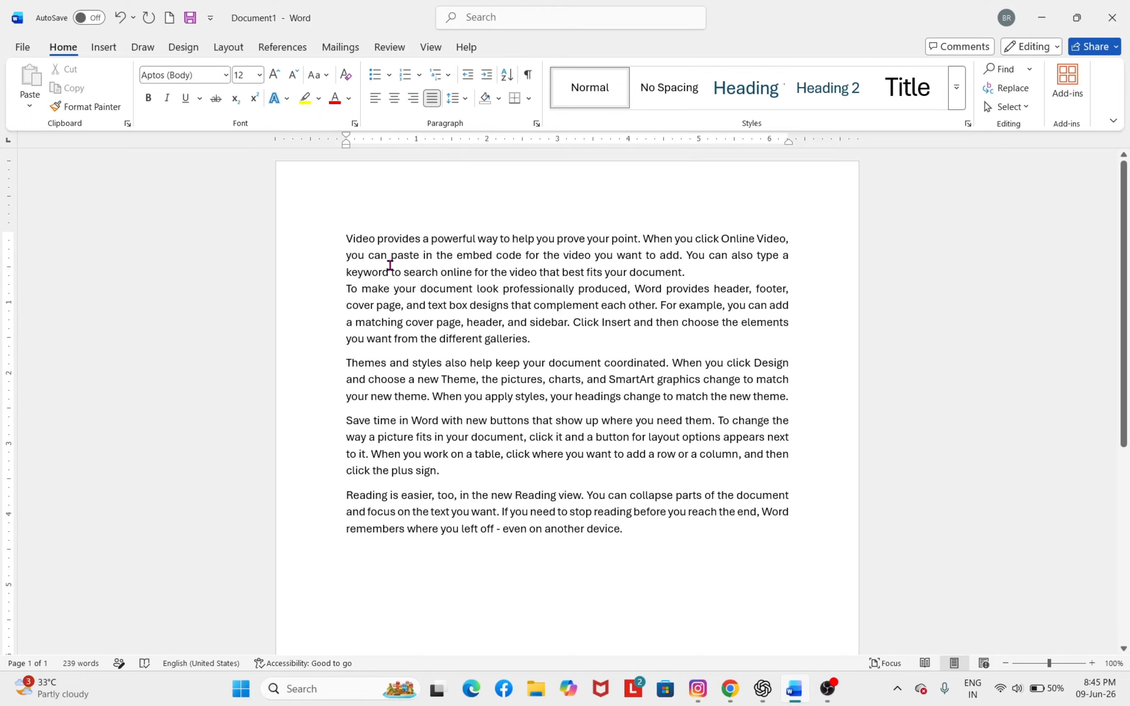
Remove the space after the second paragraph, which begins with "To make your document".
{"action": "triple_click", "coordinate": [349, 238]}
{"action": "double_click", "coordinate": [383, 306]}
{"action": "triple_click", "coordinate": [383, 307]}
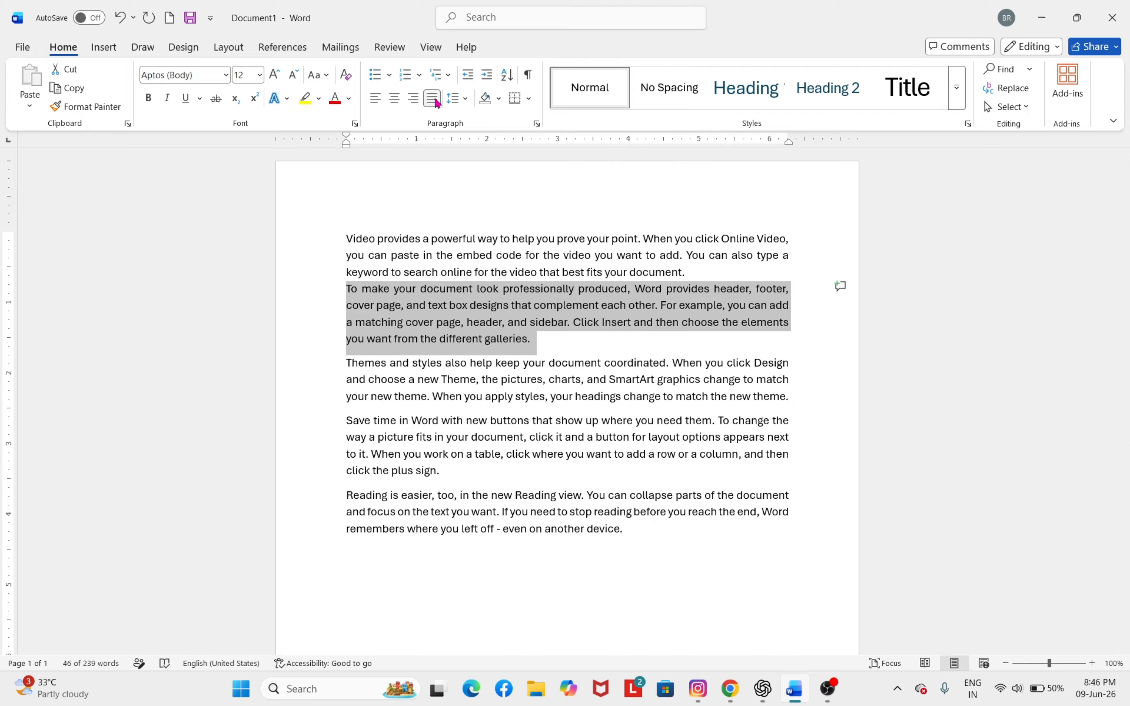
{"action": "left_click", "coordinate": [465, 98]}
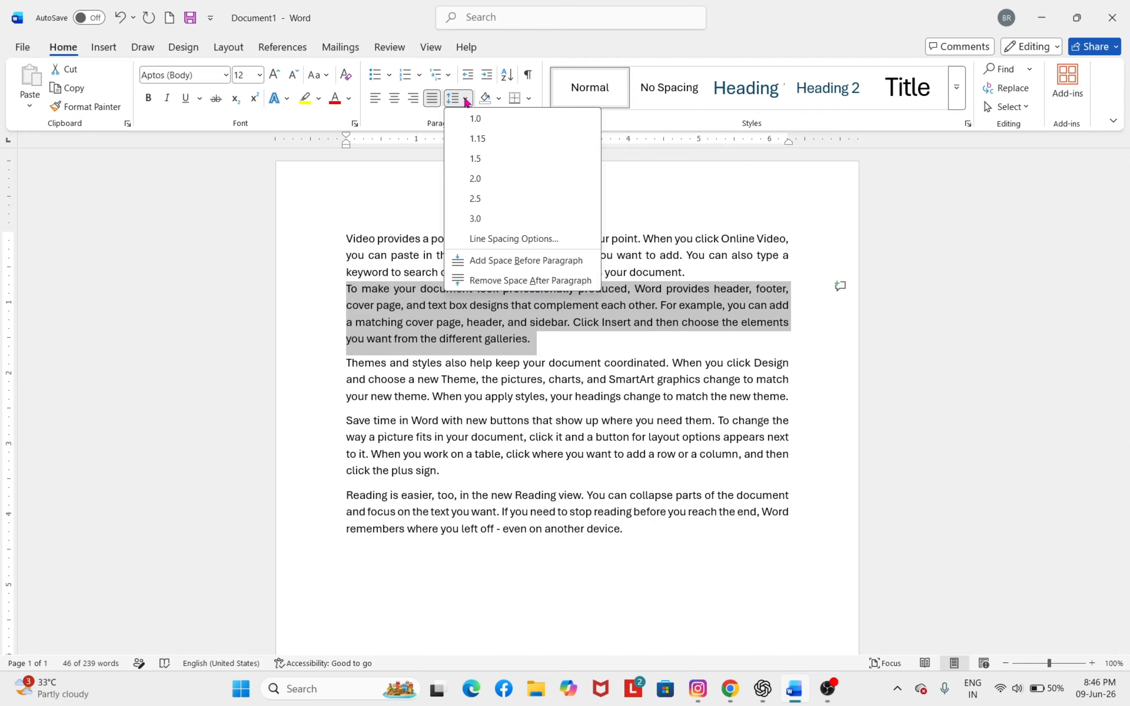
{"action": "left_click", "coordinate": [485, 281]}
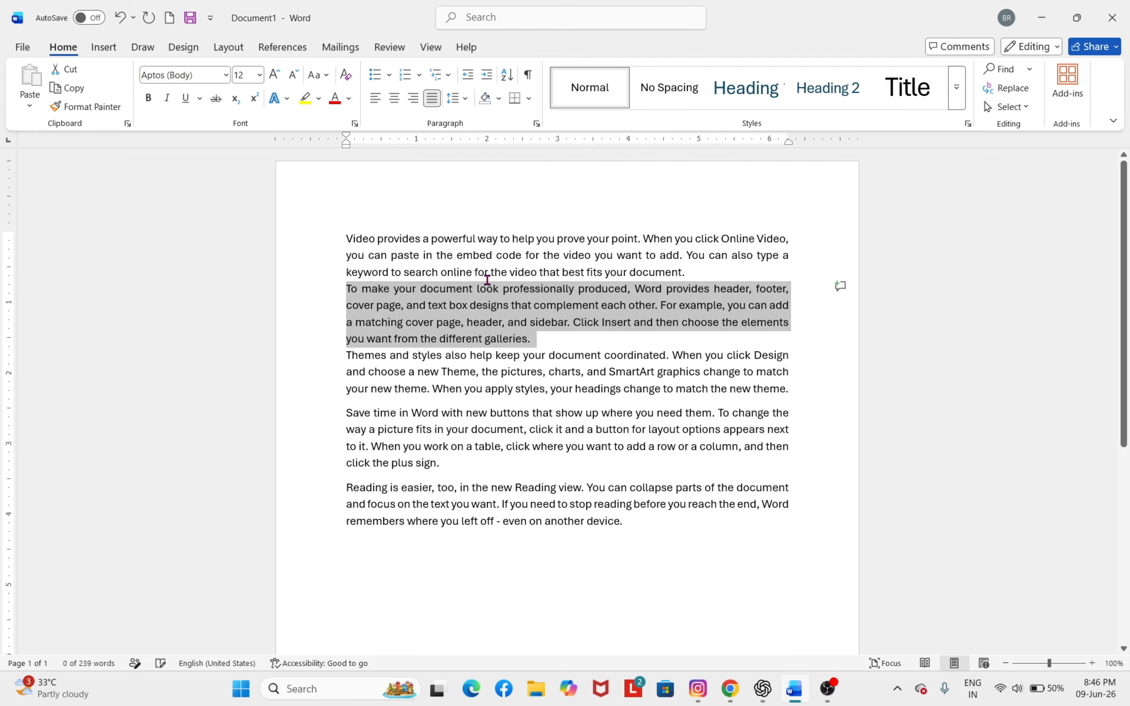
Add space after the first paragraph again.
{"action": "left_click", "coordinate": [437, 255]}
{"action": "left_click", "coordinate": [471, 98]}
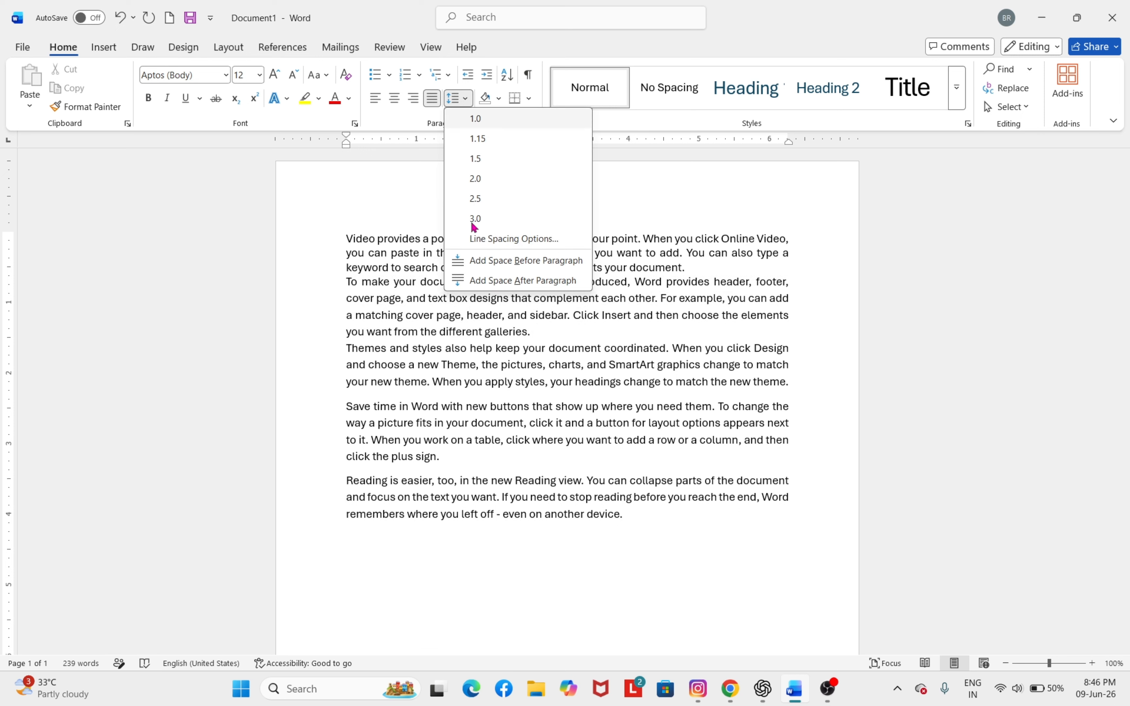
{"action": "left_click", "coordinate": [483, 281]}
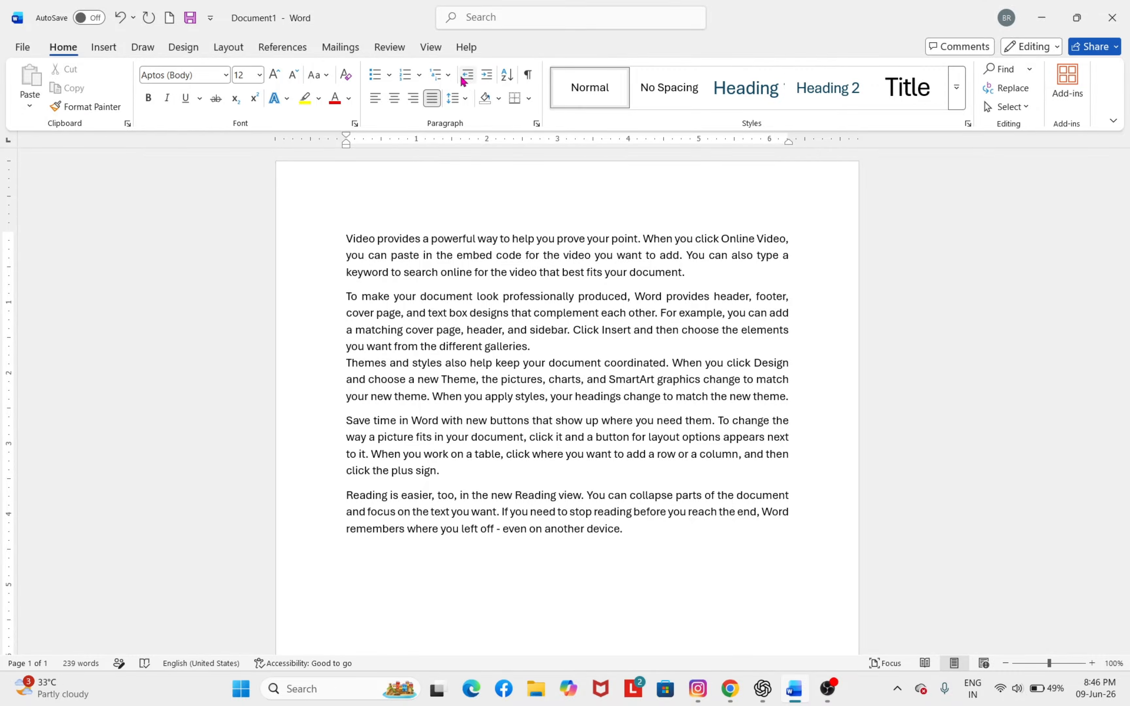
Increase the left indent of the first paragraph step by step to about 3.5 inches.
{"action": "left_click", "coordinate": [487, 75]}
{"action": "left_click", "coordinate": [489, 76]}
{"action": "left_click", "coordinate": [489, 76]}
{"action": "left_click", "coordinate": [489, 76]}
{"action": "left_click", "coordinate": [489, 75]}
{"action": "left_click", "coordinate": [488, 76]}
{"action": "left_click", "coordinate": [489, 77]}
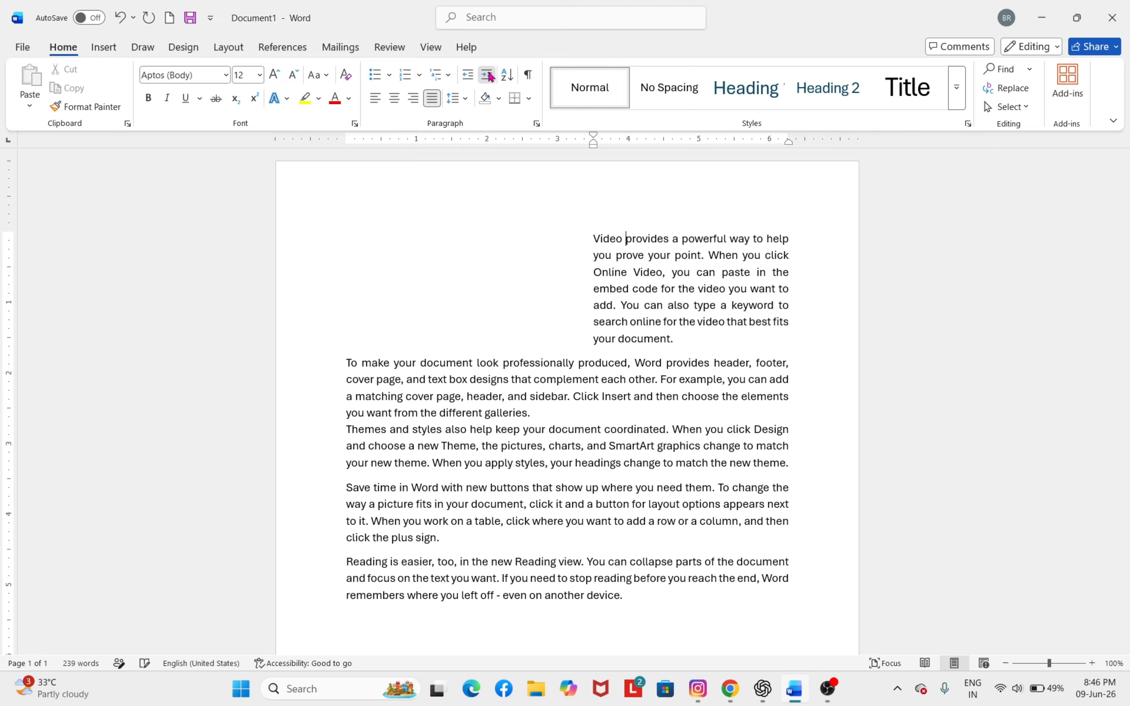
{"action": "left_click", "coordinate": [488, 76]}
{"action": "left_click", "coordinate": [468, 76]}
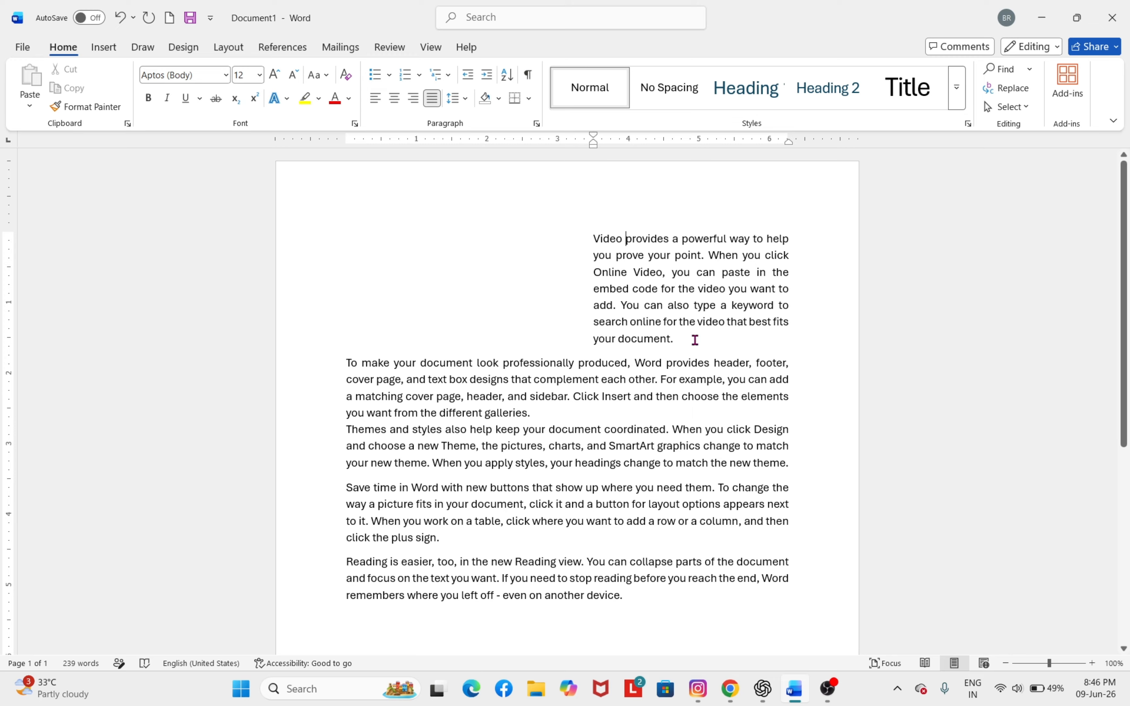
Decrease the first paragraph's indent step by step until it is back at the left margin.
{"action": "left_click", "coordinate": [493, 395]}
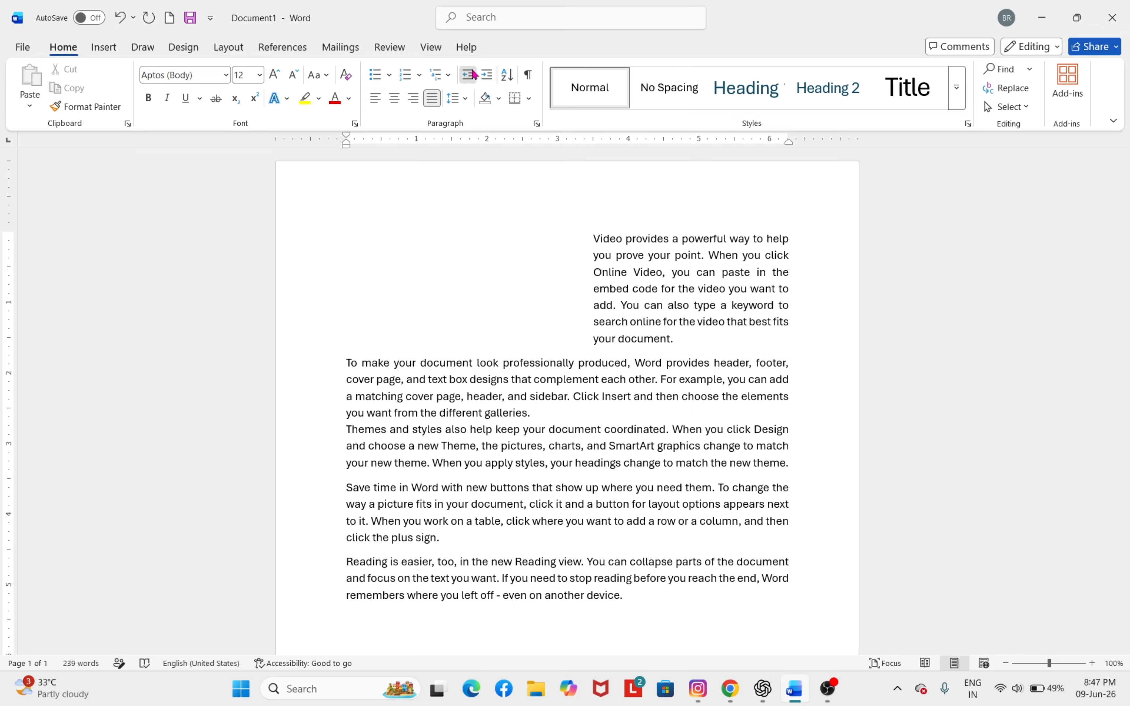
{"action": "left_click", "coordinate": [551, 269]}
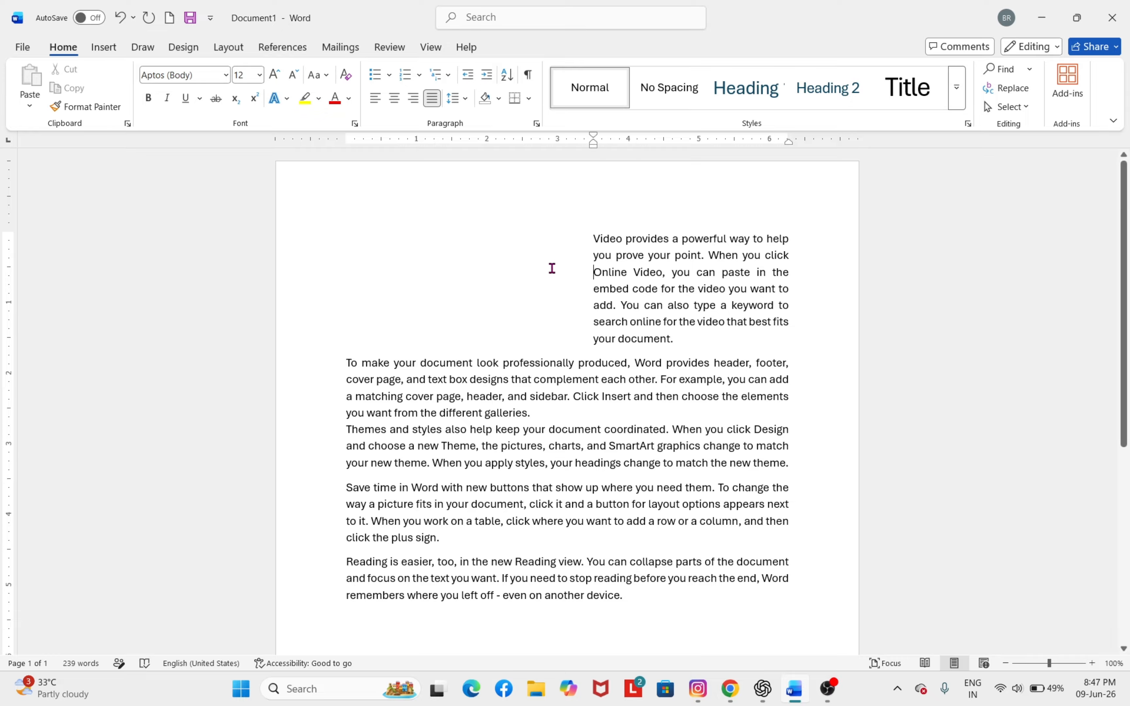
{"action": "left_click", "coordinate": [469, 76]}
{"action": "left_click", "coordinate": [469, 76]}
{"action": "left_click", "coordinate": [469, 76]}
{"action": "left_click", "coordinate": [469, 76]}
{"action": "left_click", "coordinate": [470, 76]}
{"action": "left_click", "coordinate": [469, 76]}
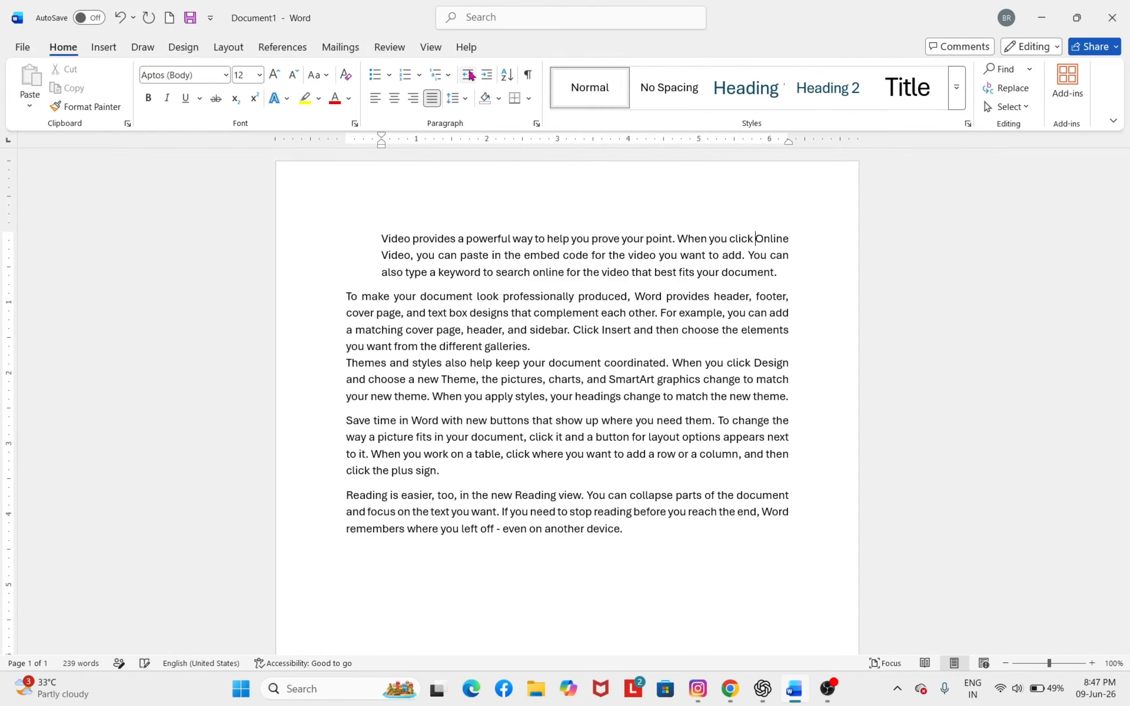
{"action": "left_click", "coordinate": [469, 76]}
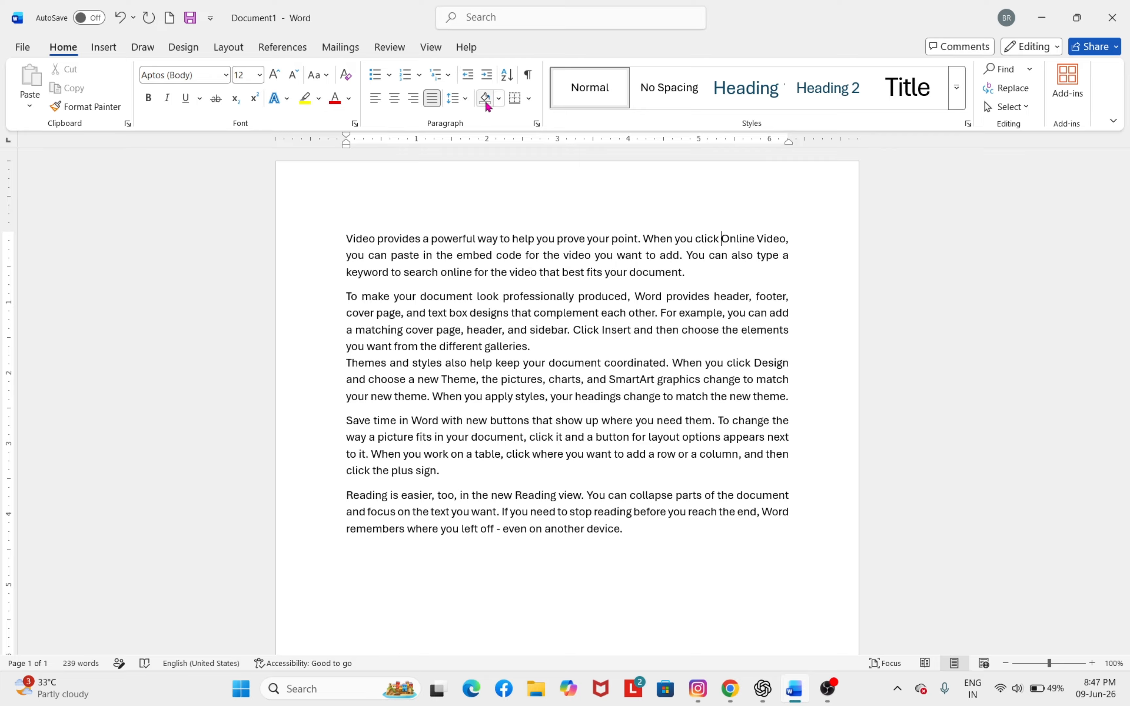
{"action": "double_click", "coordinate": [358, 242]}
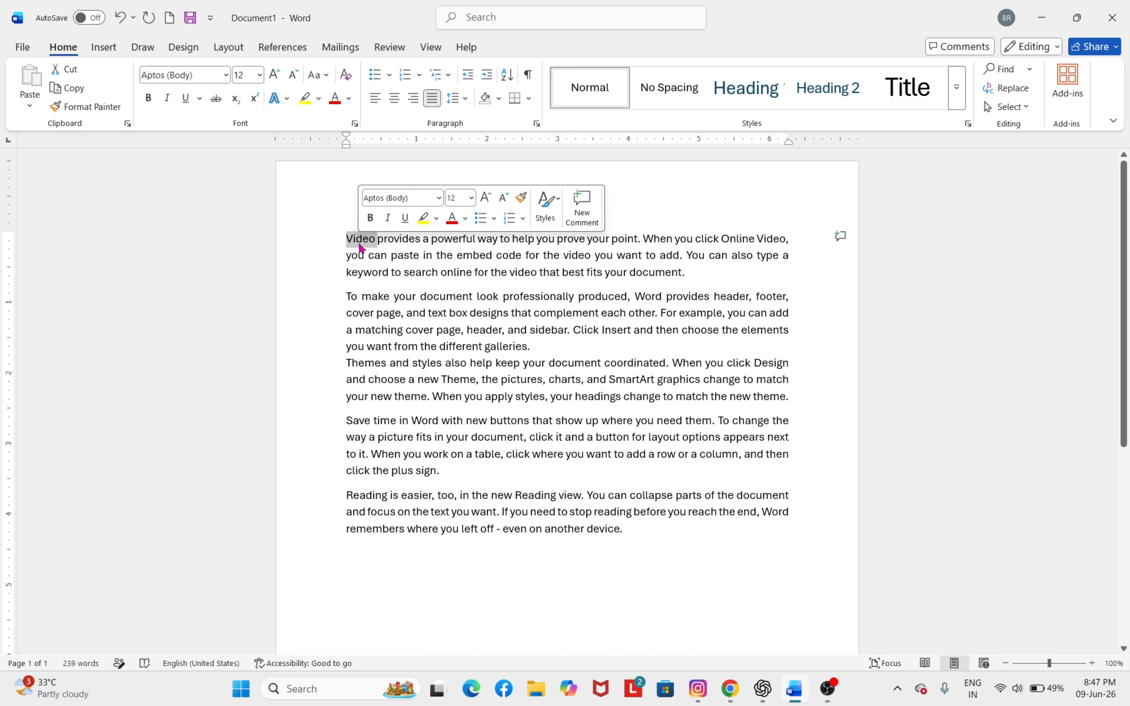
{"action": "left_click", "coordinate": [498, 98]}
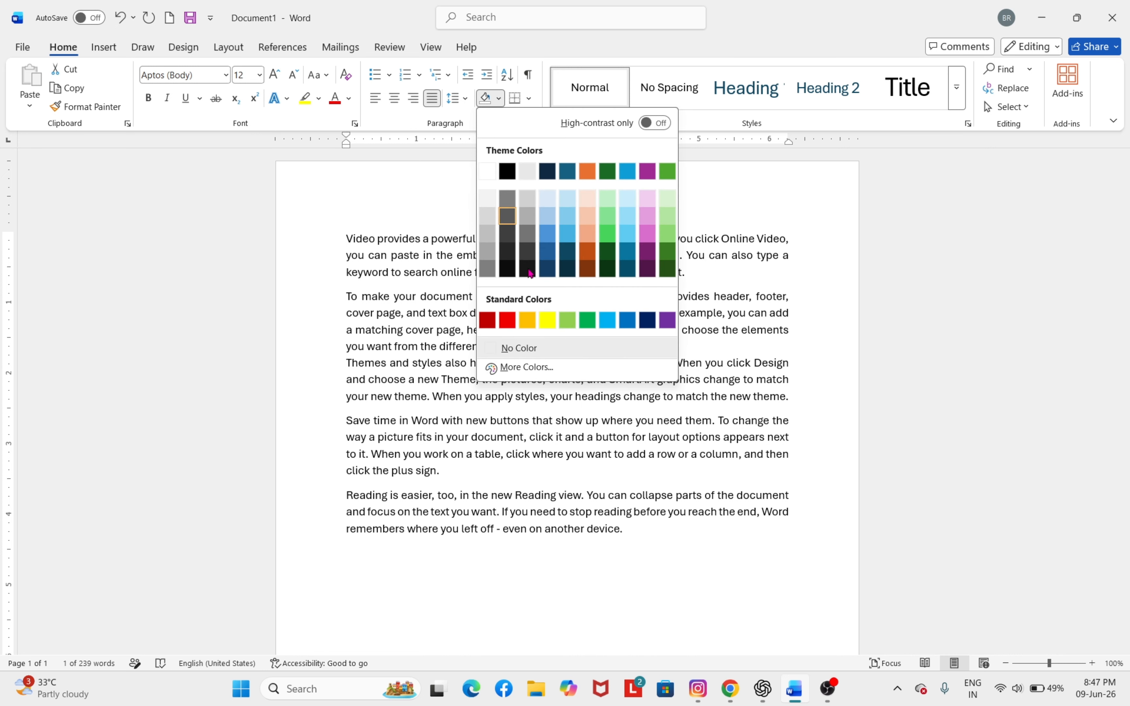
{"action": "left_click", "coordinate": [404, 149]}
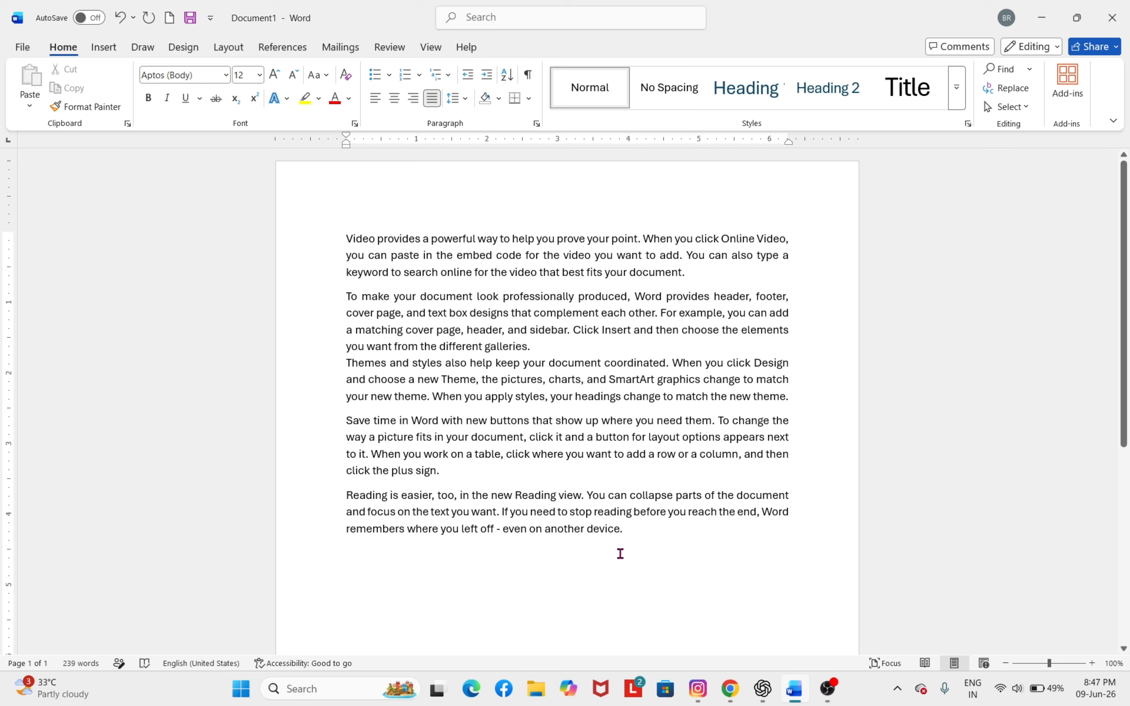
Add a line reading Video below the last paragraph and give it dark blue shading from the standard colours.
{"action": "key", "text": "Return"}
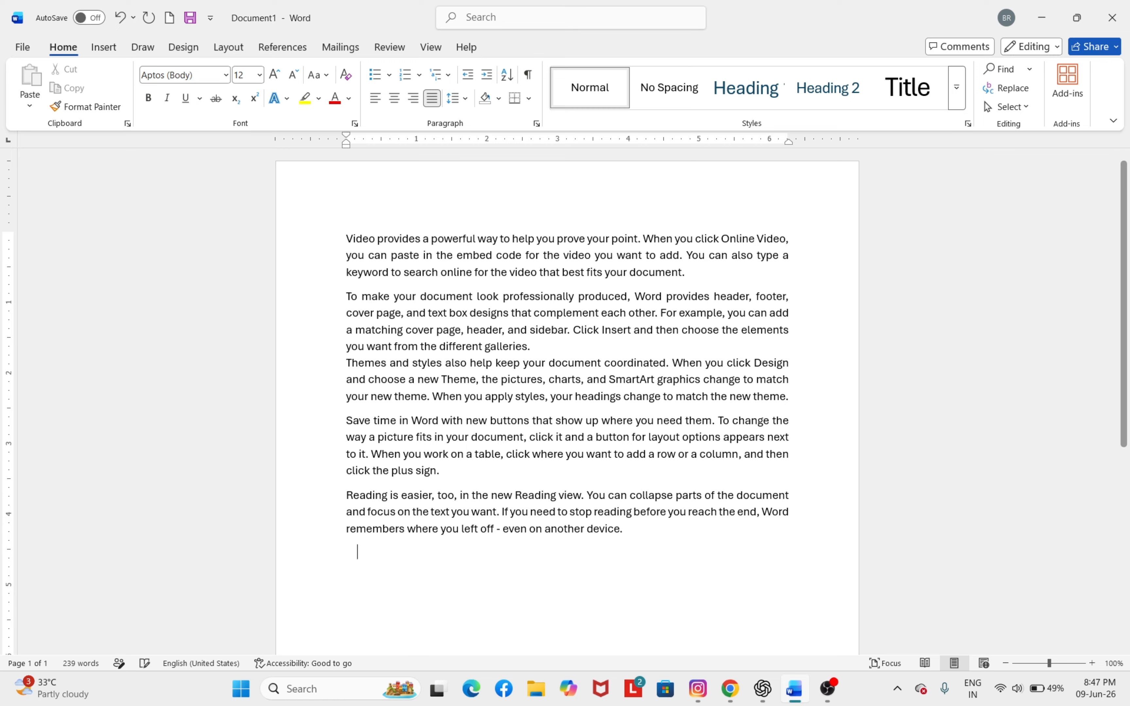
{"action": "type", "text": "Video"}
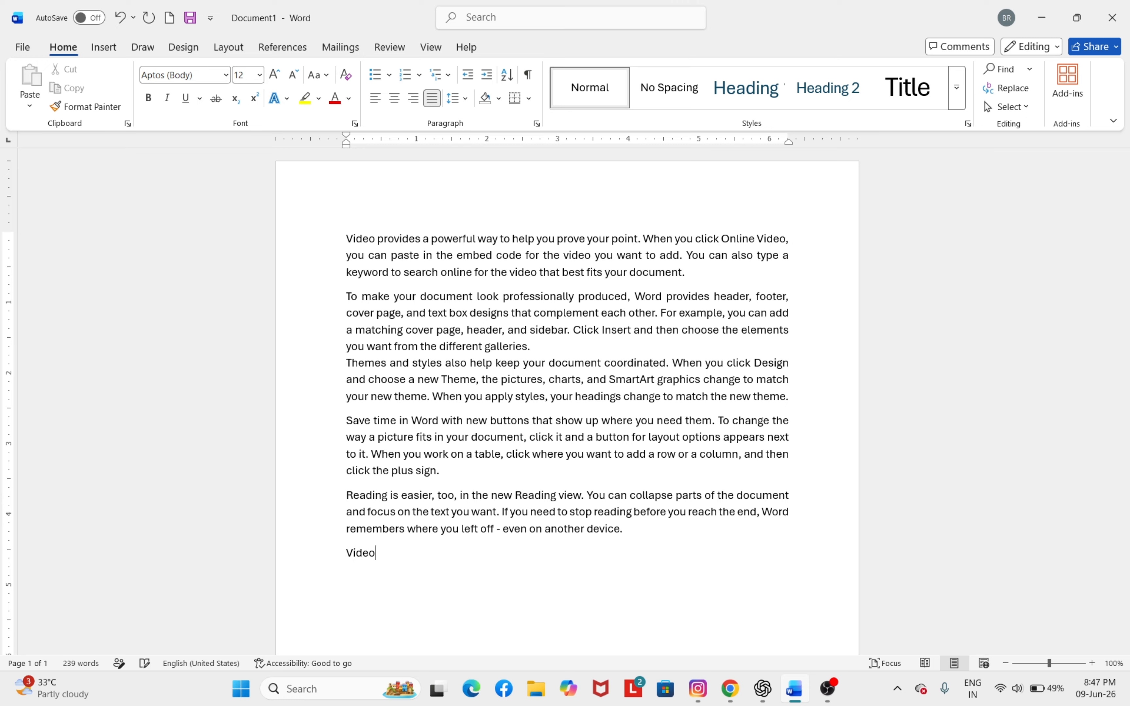
{"action": "double_click", "coordinate": [359, 558]}
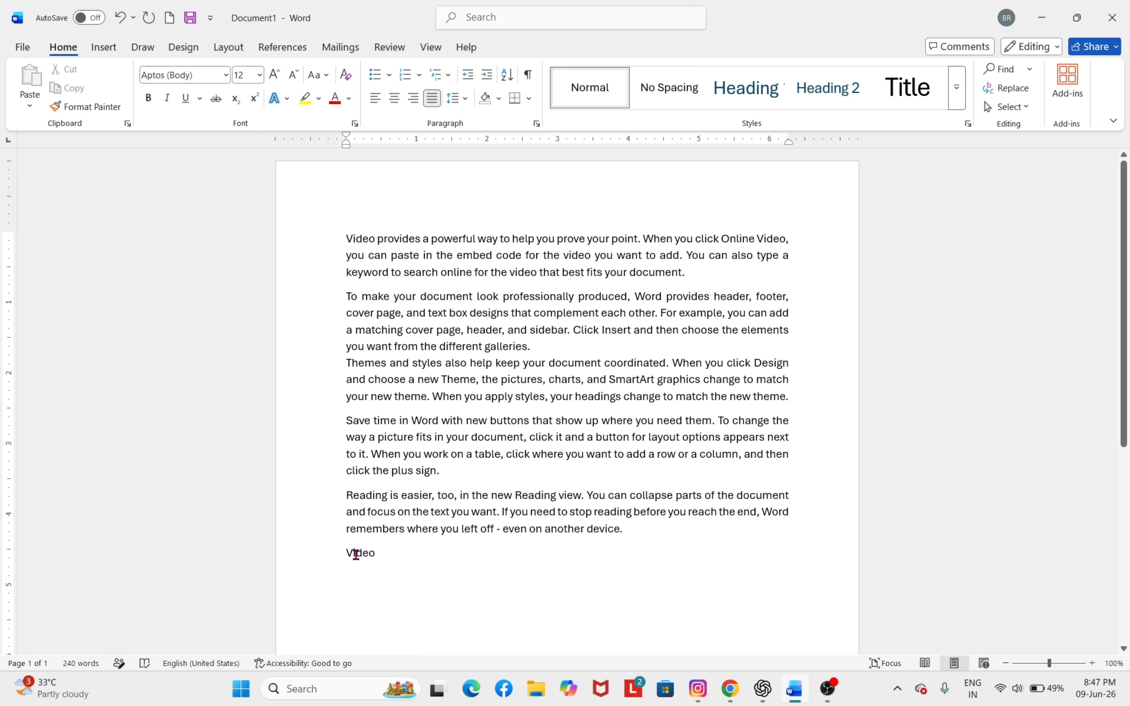
{"action": "left_click", "coordinate": [373, 555]}
{"action": "double_click", "coordinate": [367, 558]}
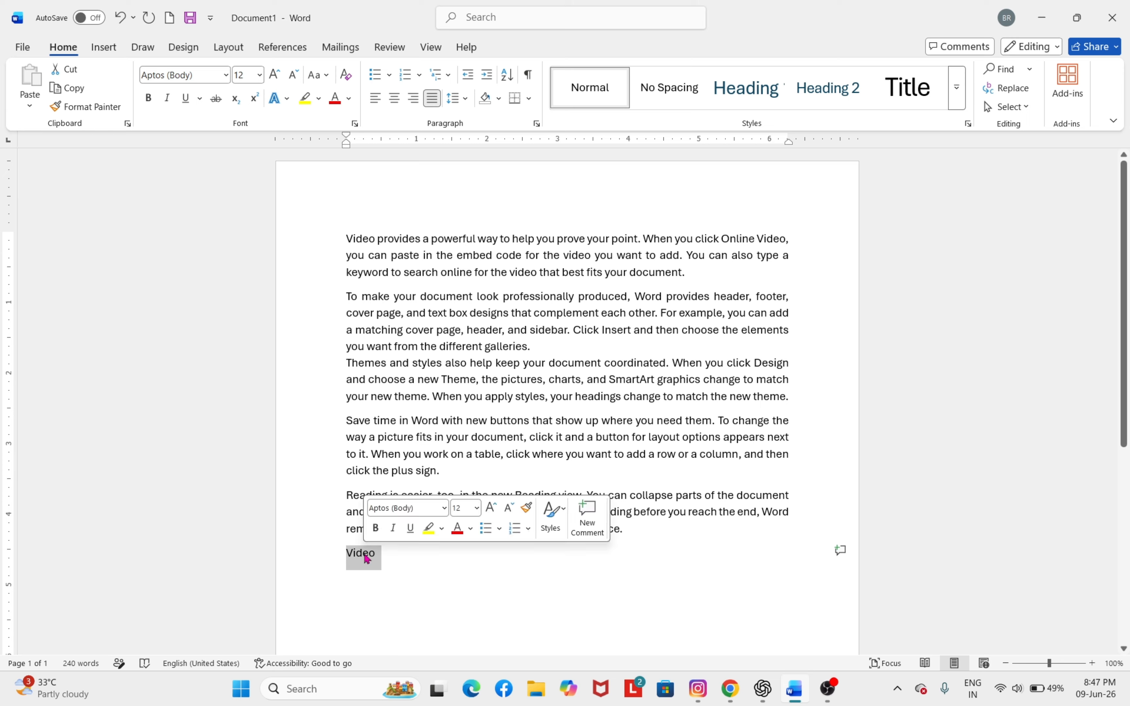
{"action": "left_click", "coordinate": [499, 98]}
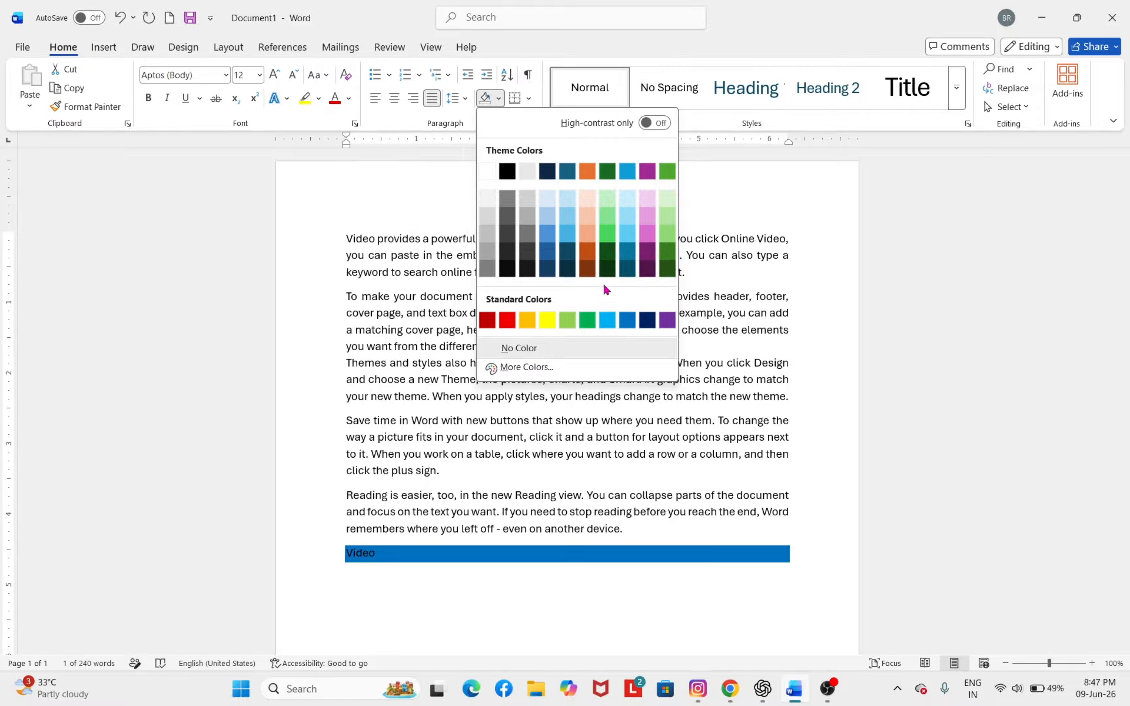
{"action": "left_click", "coordinate": [648, 322]}
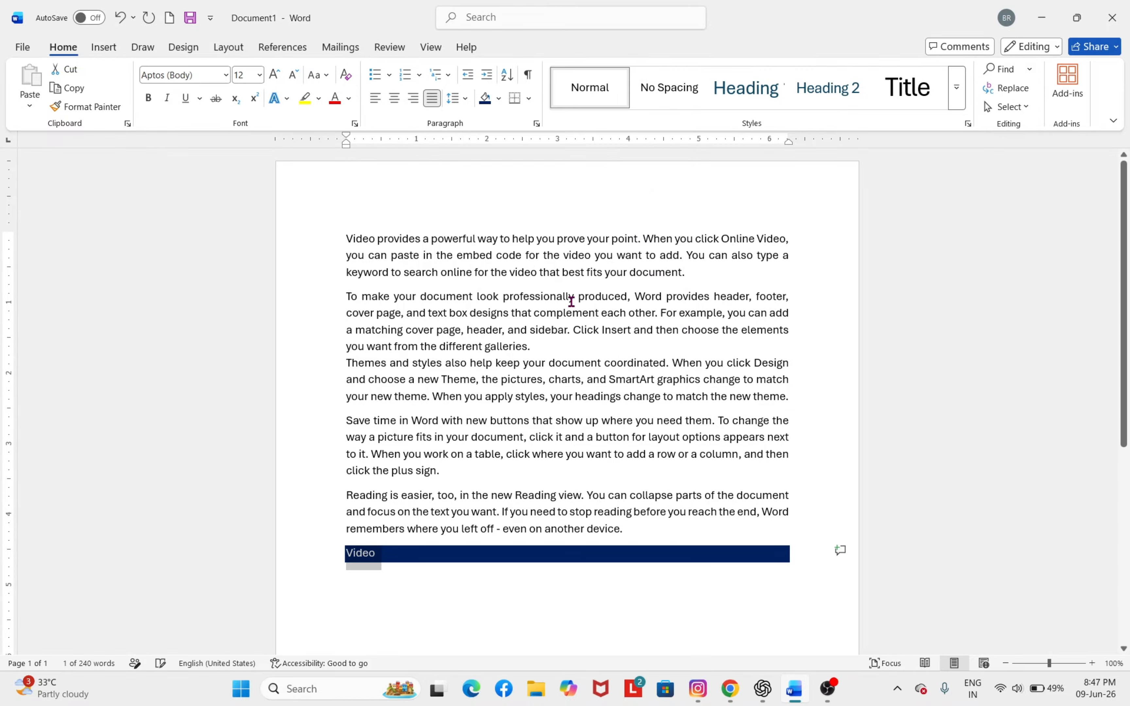
{"action": "left_click", "coordinate": [560, 280]}
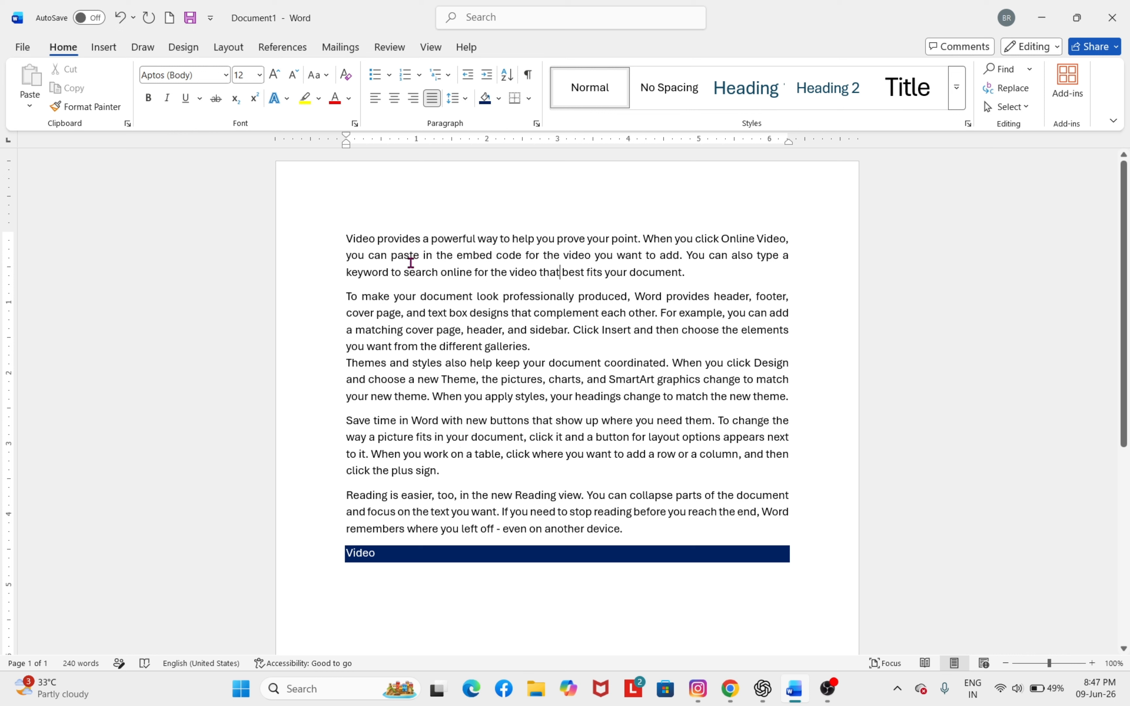
Apply All Borders to the first paragraph.
{"action": "double_click", "coordinate": [408, 240]}
{"action": "triple_click", "coordinate": [410, 252]}
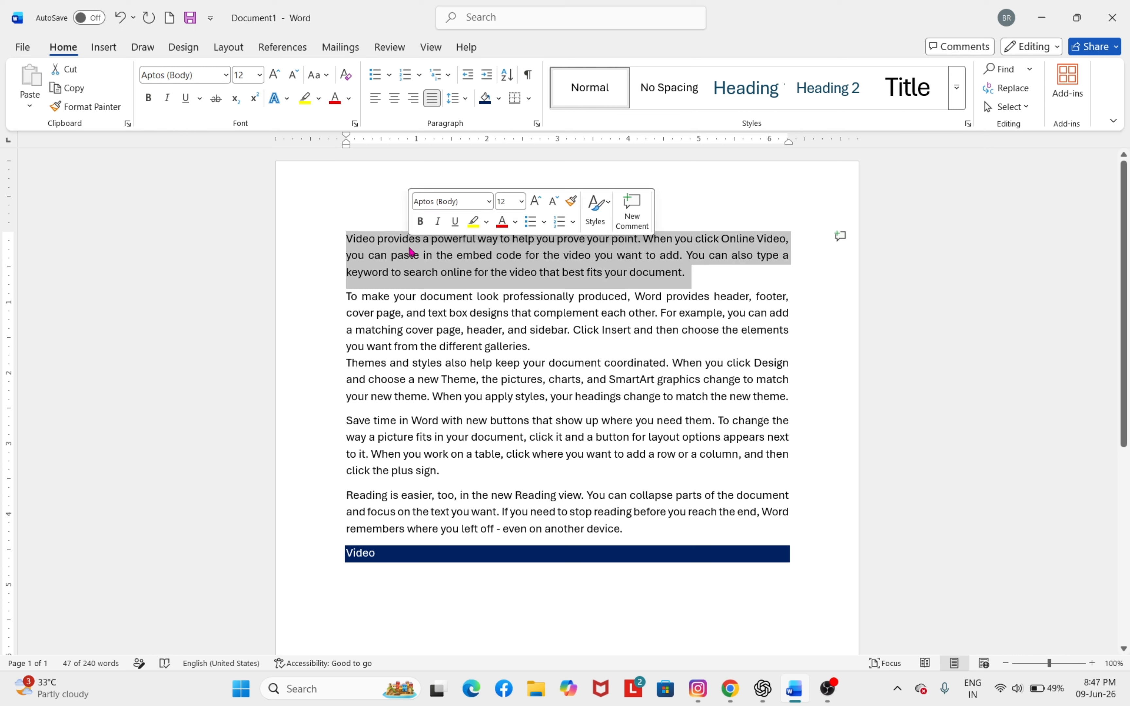
{"action": "left_click", "coordinate": [530, 98]}
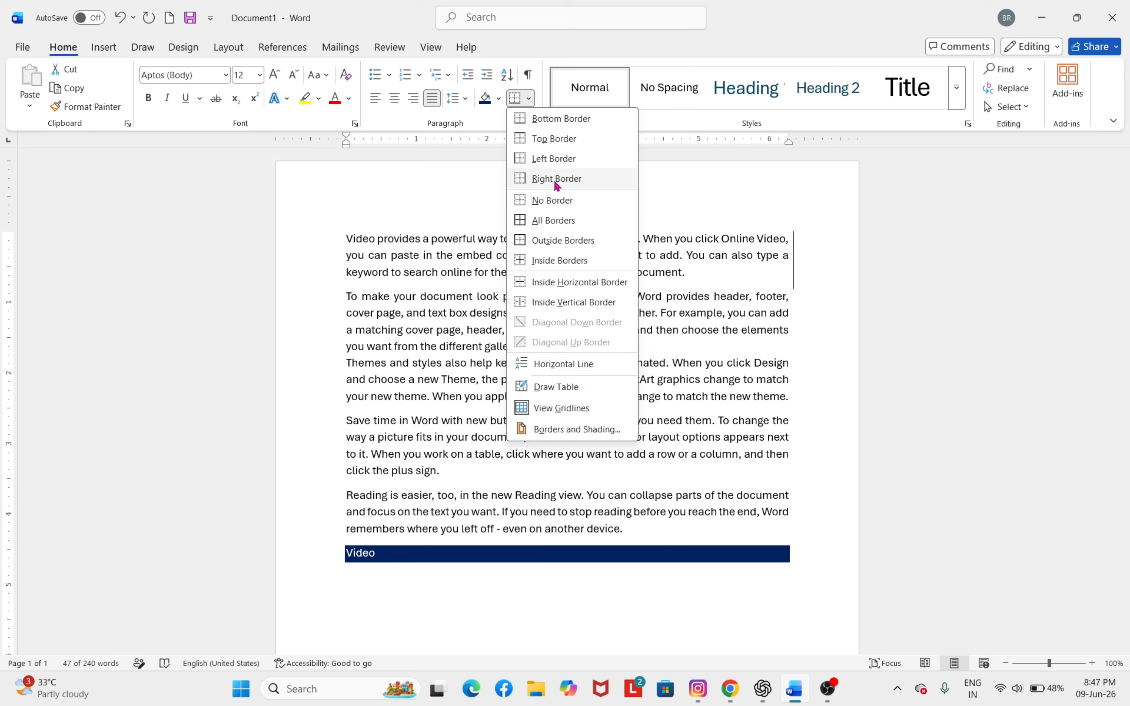
{"action": "left_click", "coordinate": [554, 221]}
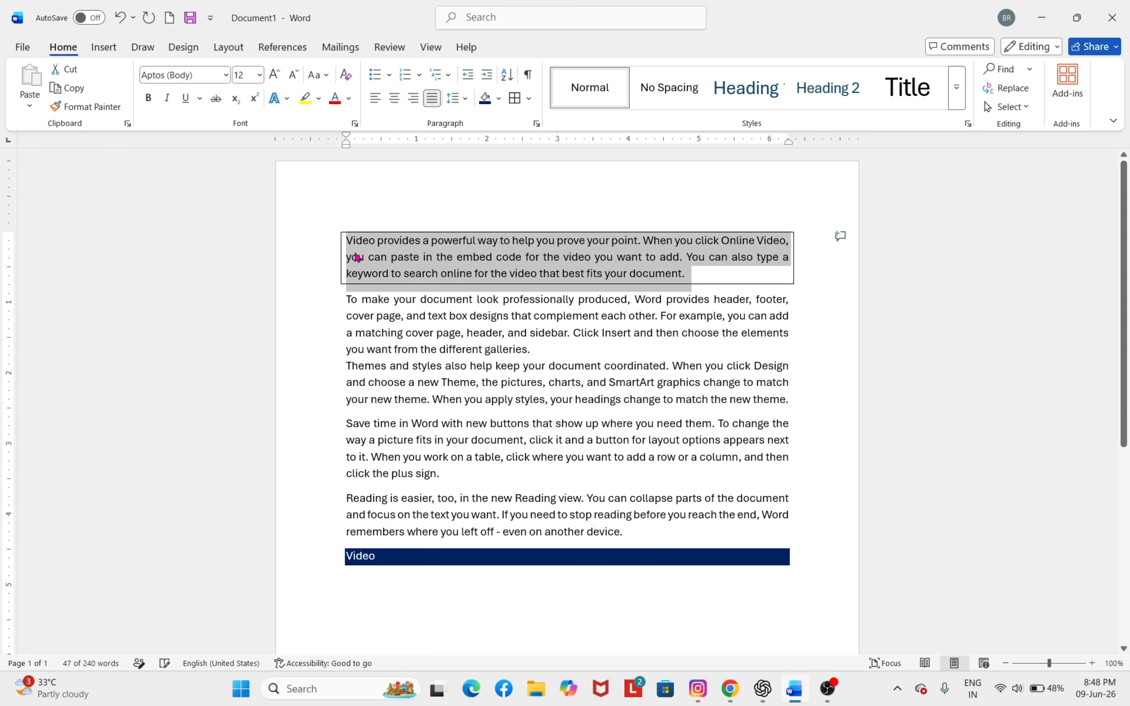
{"action": "left_click", "coordinate": [529, 98]}
{"action": "left_click", "coordinate": [679, 204]}
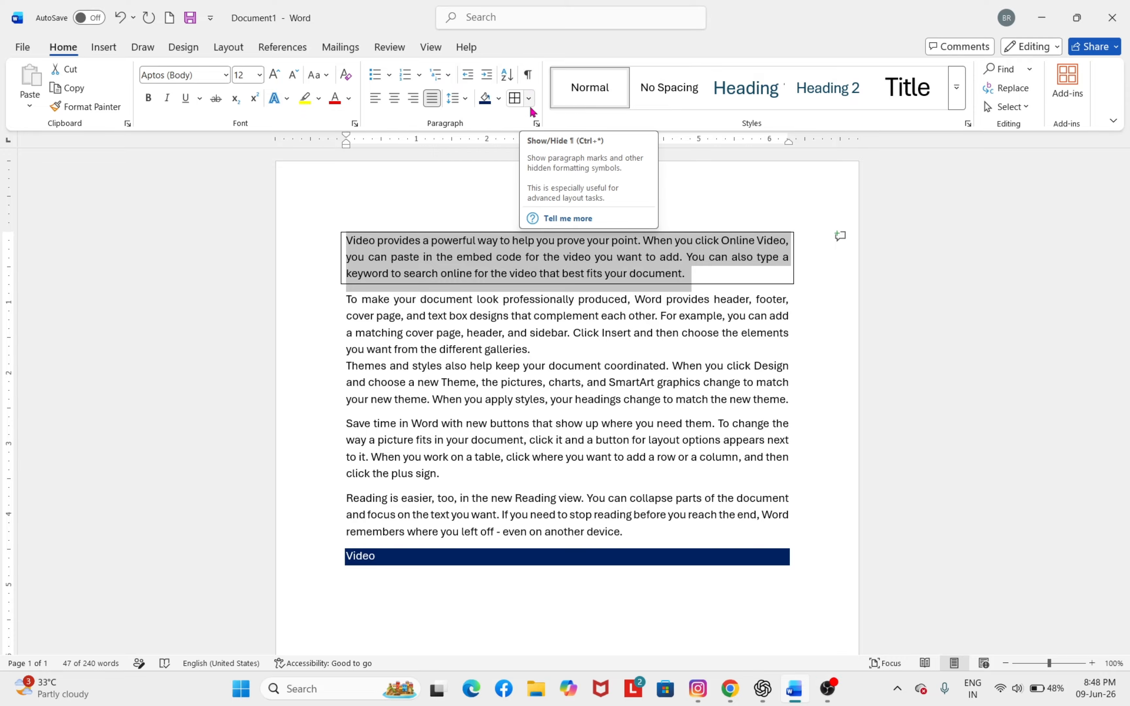
Show the paragraph marks and other hidden formatting symbols in the document.
{"action": "left_click", "coordinate": [530, 75]}
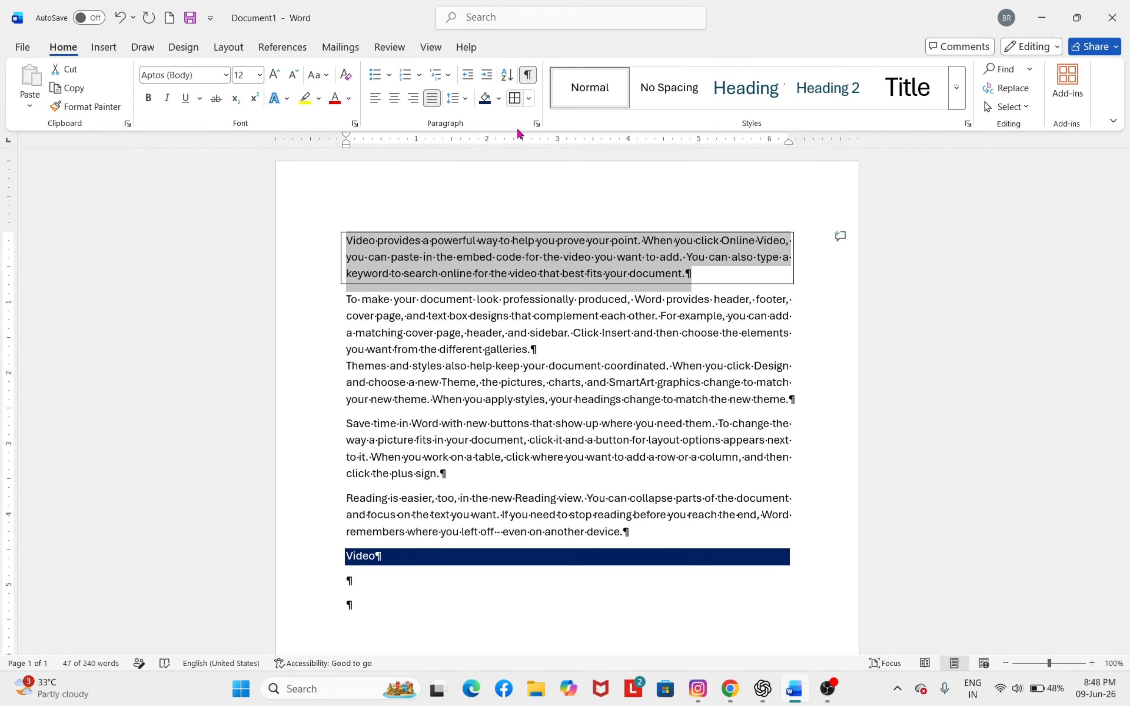
{"action": "left_click", "coordinate": [496, 200]}
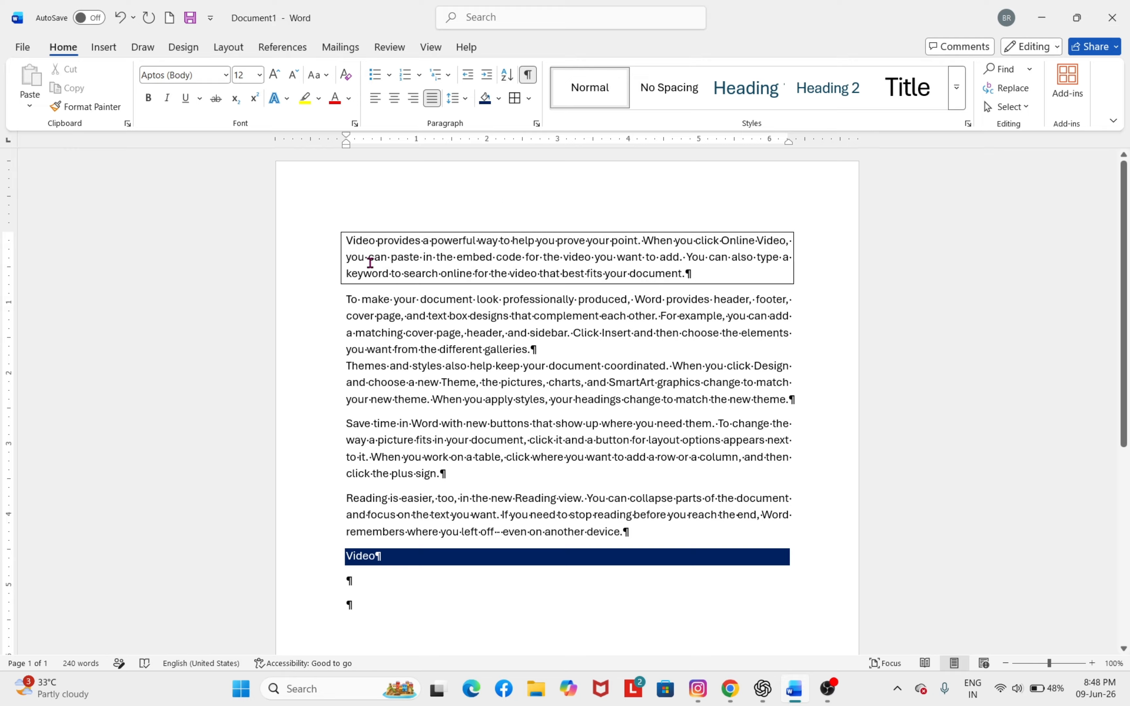